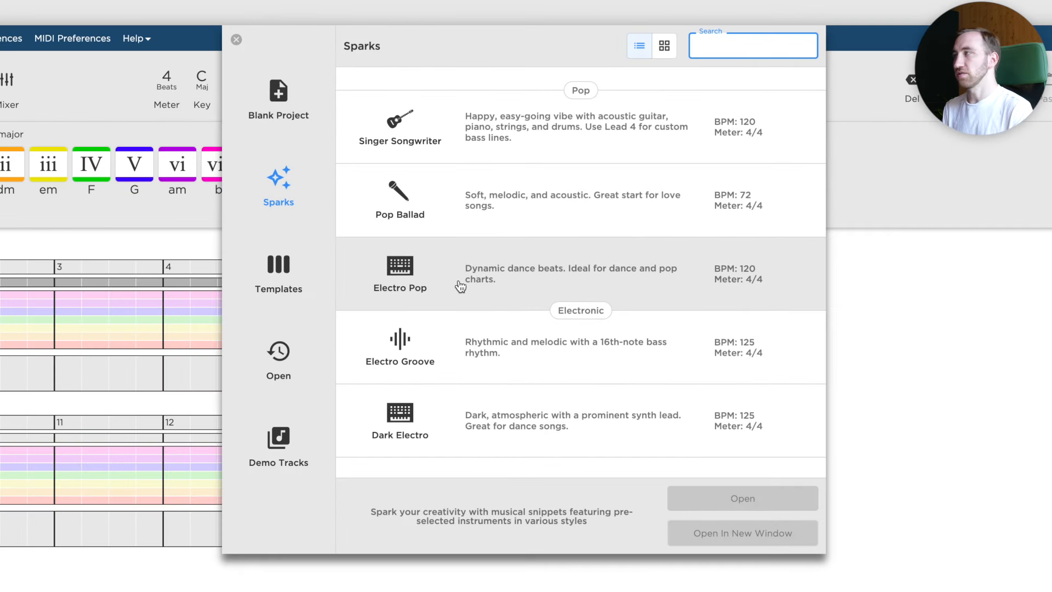
# Step: Open the Ska spark from the Sparks list and play back its opening
pyautogui.scroll(-15, 460, 286)
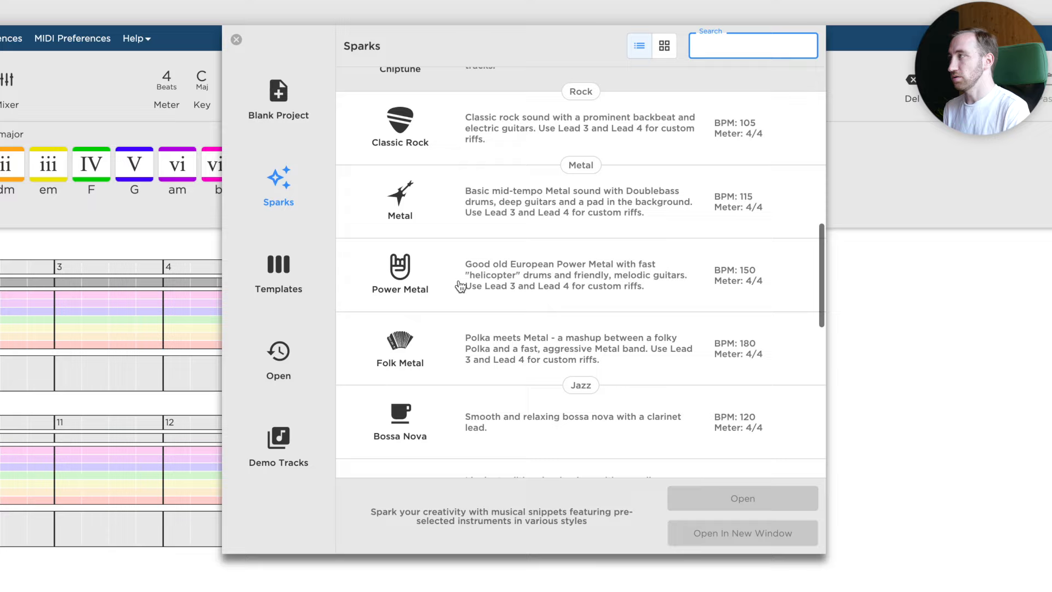
pyautogui.click(453, 369)
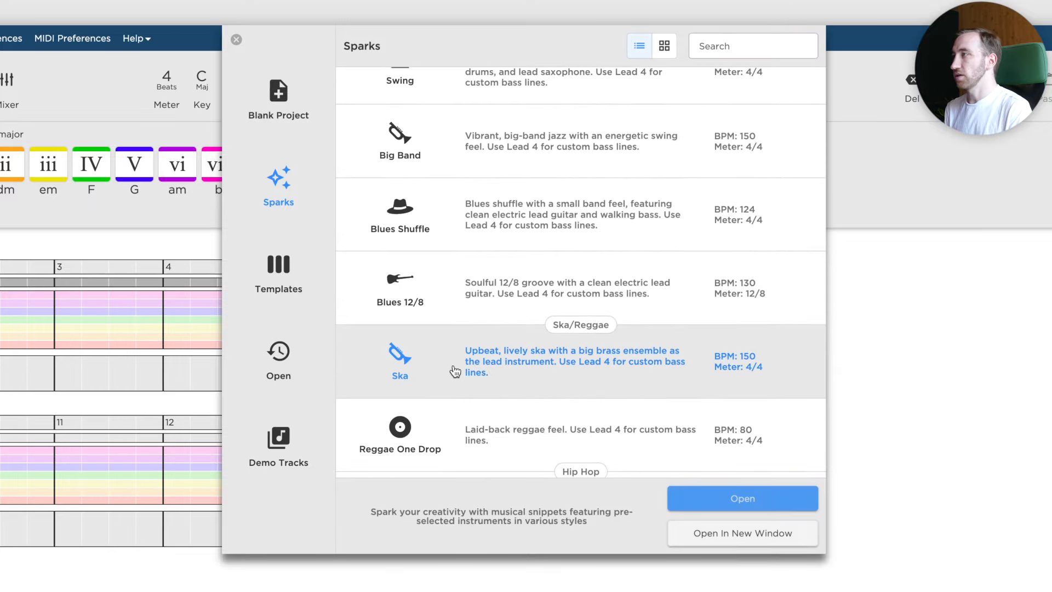
pyautogui.click(756, 498)
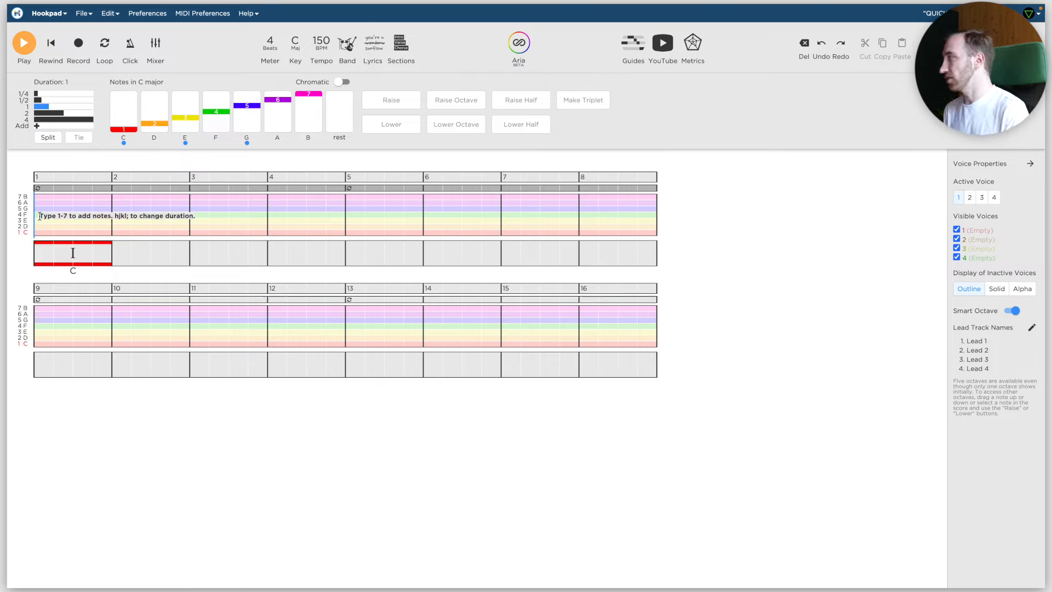
pyautogui.press('space')
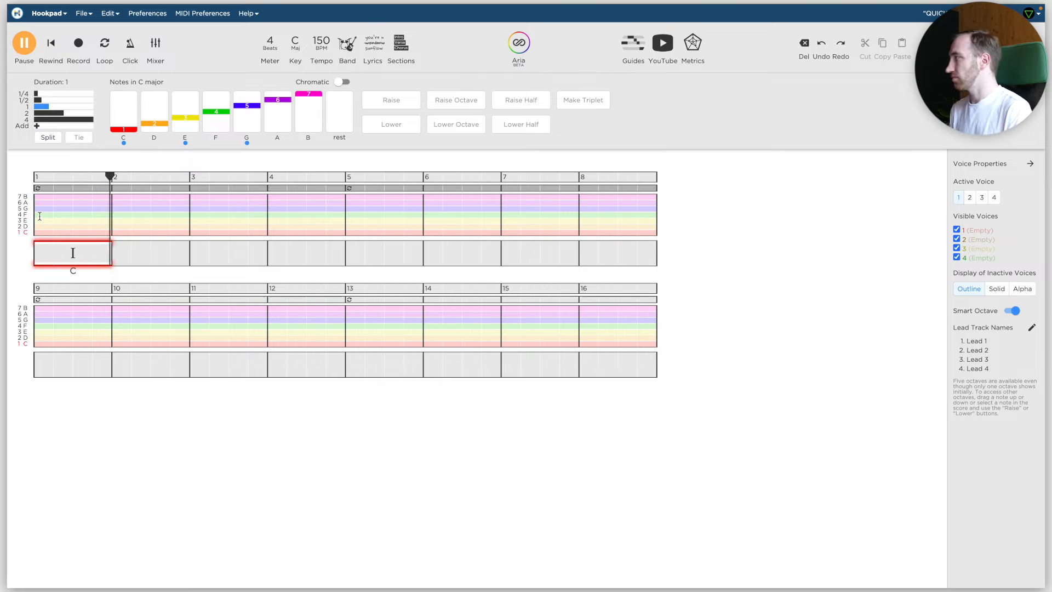
pyautogui.press('space')
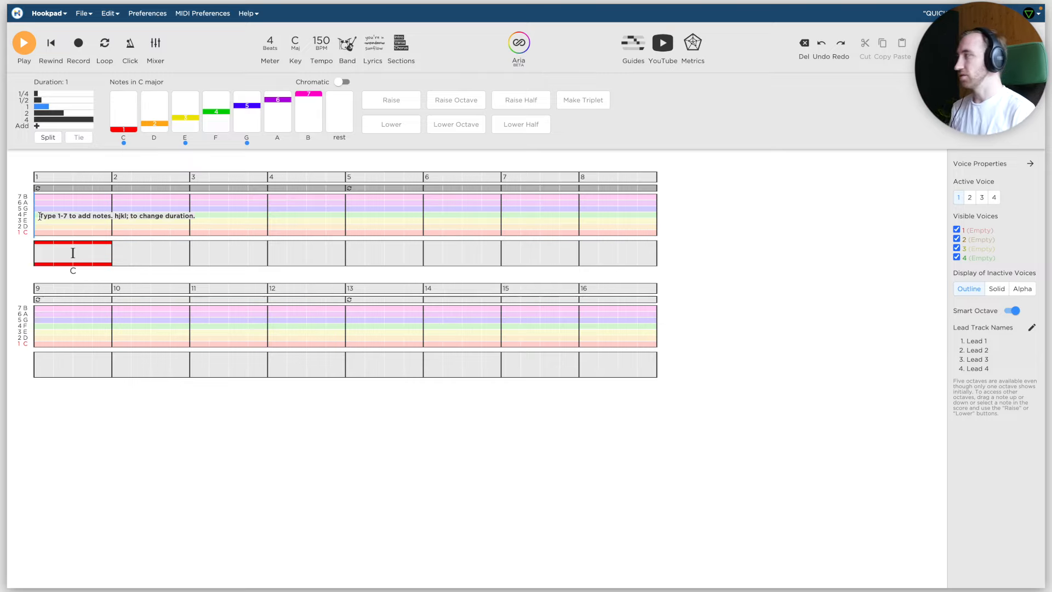
# Step: Add four-beat IV, I and V chords in measures 2 to 4 and play the four-measure progression as a loop
pyautogui.click(127, 256)
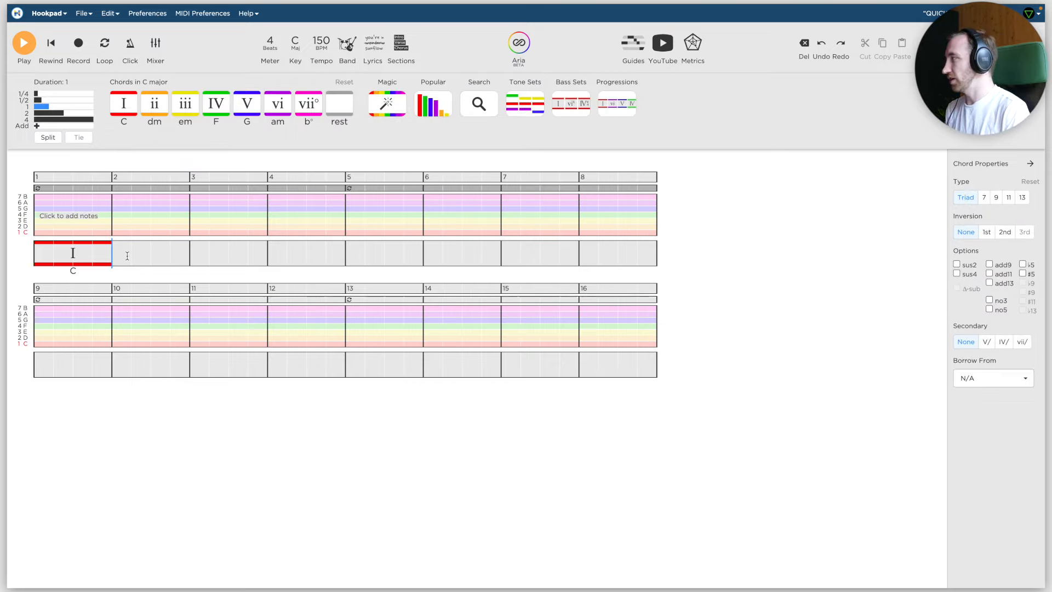
pyautogui.press('w')
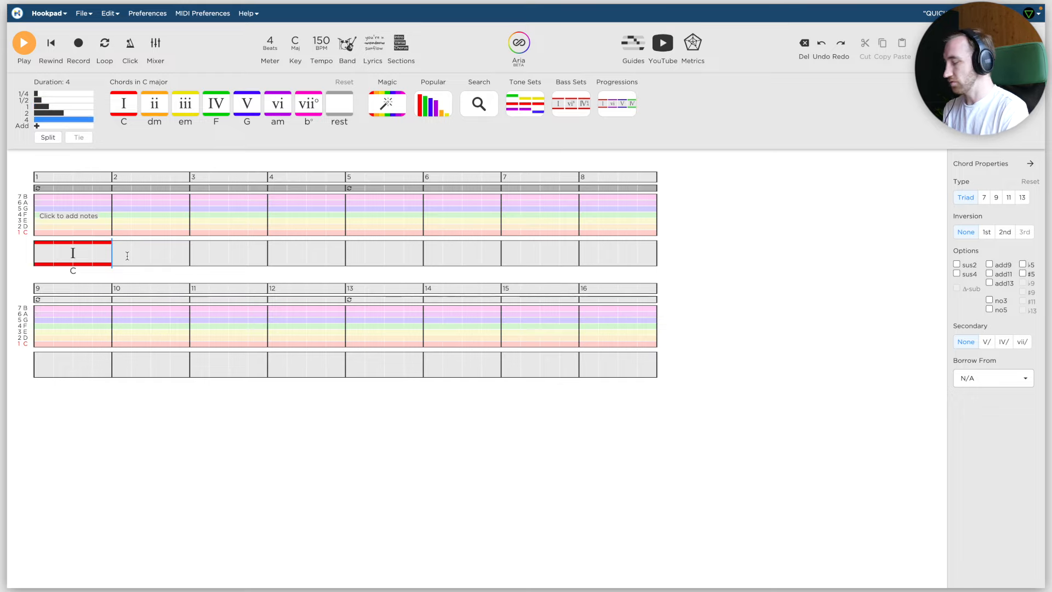
pyautogui.press('4')
pyautogui.press('5')
pyautogui.press('BackSpace')
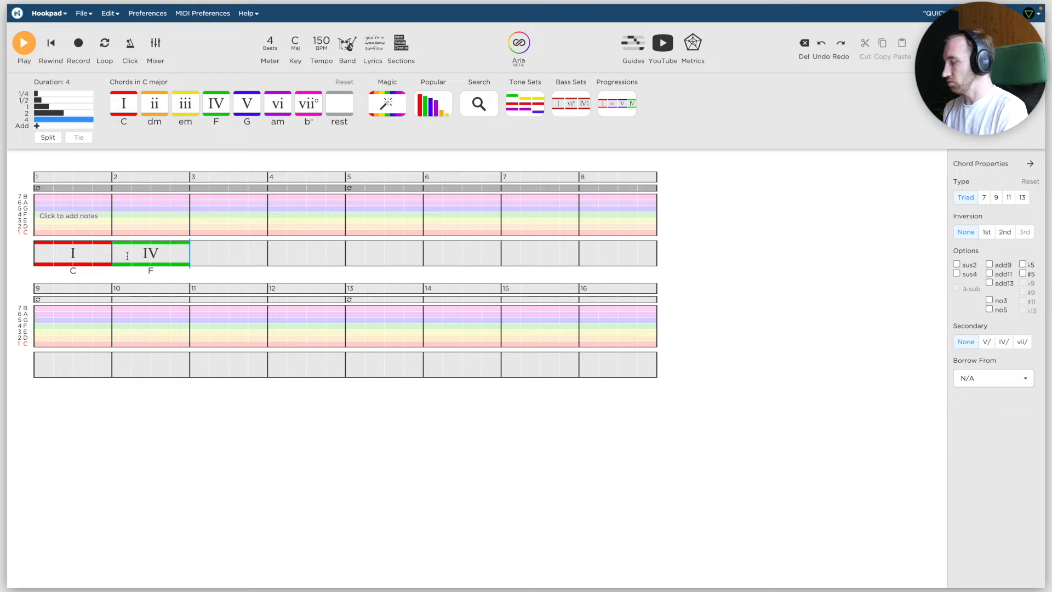
pyautogui.press('1')
pyautogui.press('5')
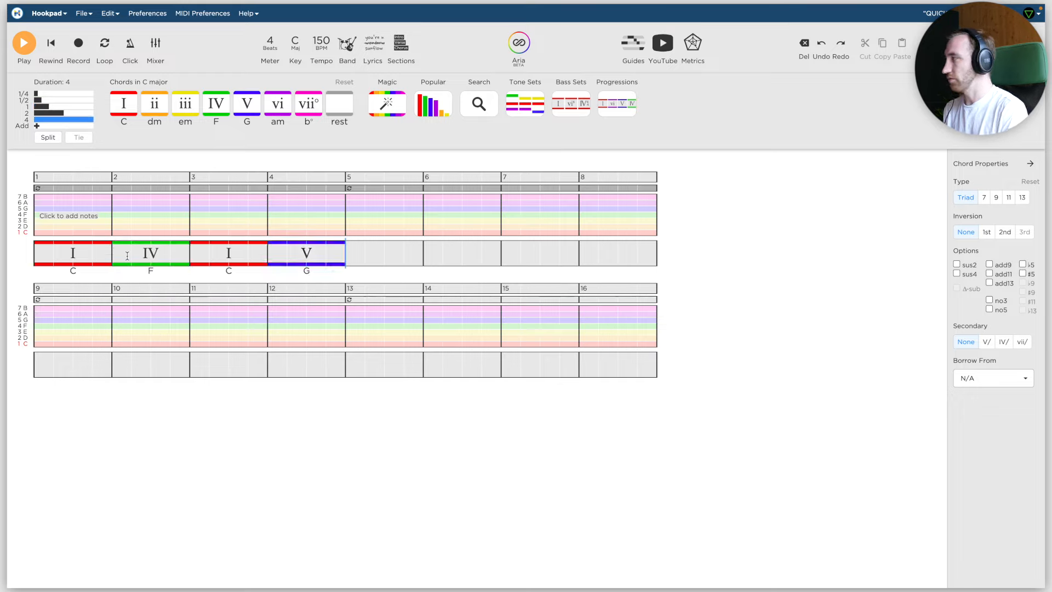
pyautogui.click(50, 189)
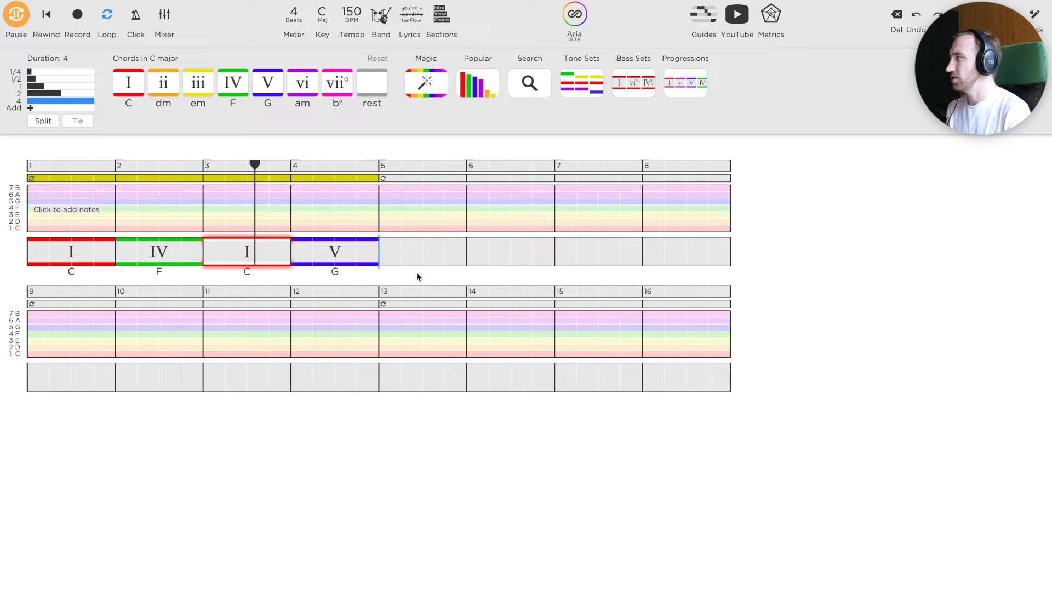
pyautogui.press('space')
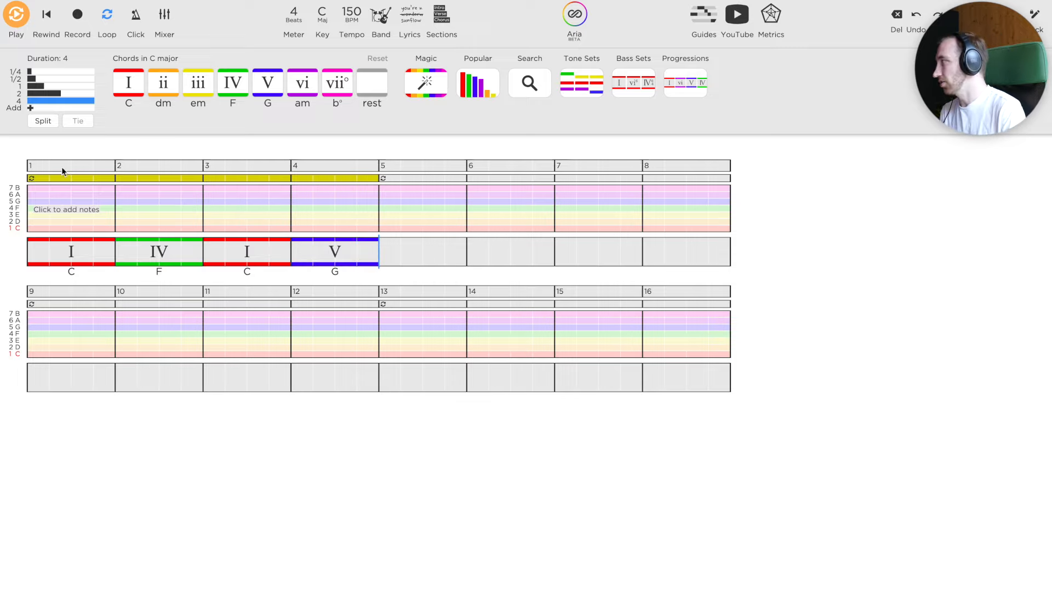
# Step: Enter the melody of measure 1: a one-beat rest, three half-beat E notes, a half-beat rest, and half-beat D and E
pyautogui.click(37, 206)
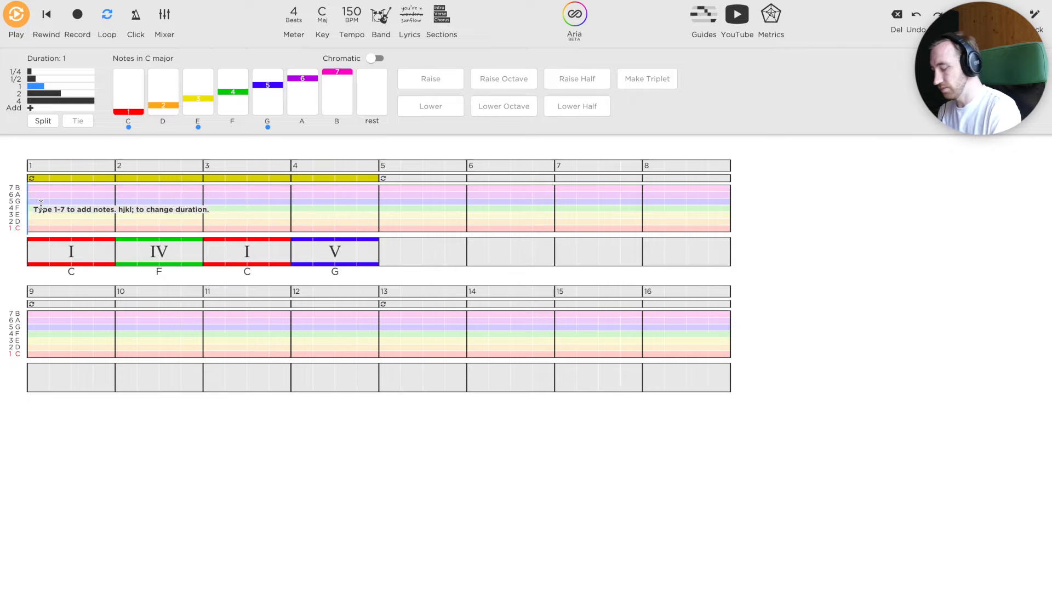
pyautogui.press('1')
pyautogui.press('w')
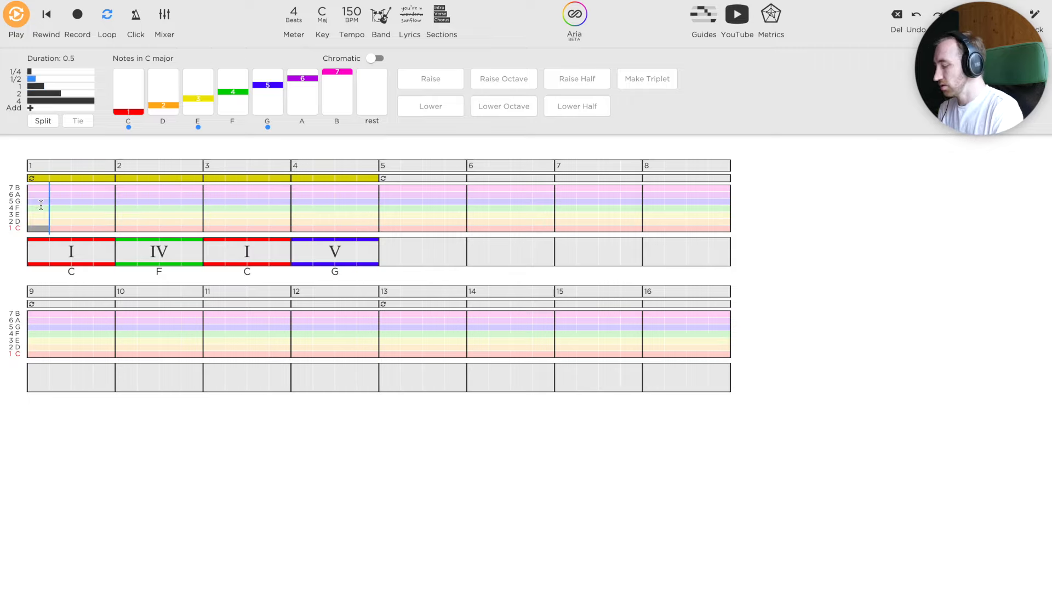
pyautogui.press('3')
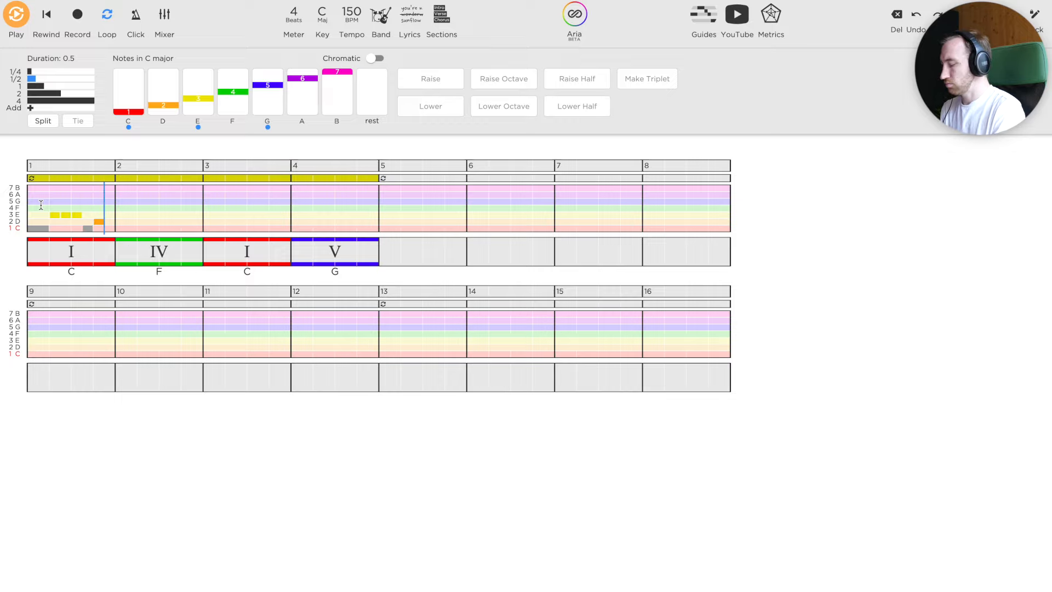
# Step: Enter the melody of measure 2: half-beat F, rest, F, rest, F and E, ending with a one-beat D
pyautogui.press('4')
pyautogui.press('1')
pyautogui.press('4')
pyautogui.press('1')
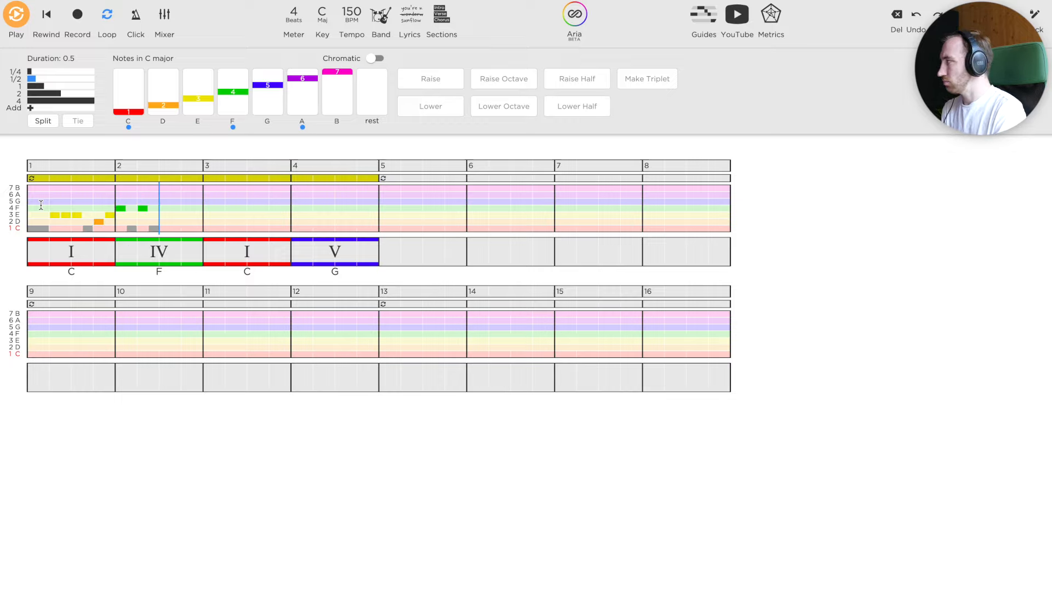
pyautogui.press('3')
pyautogui.press(']')
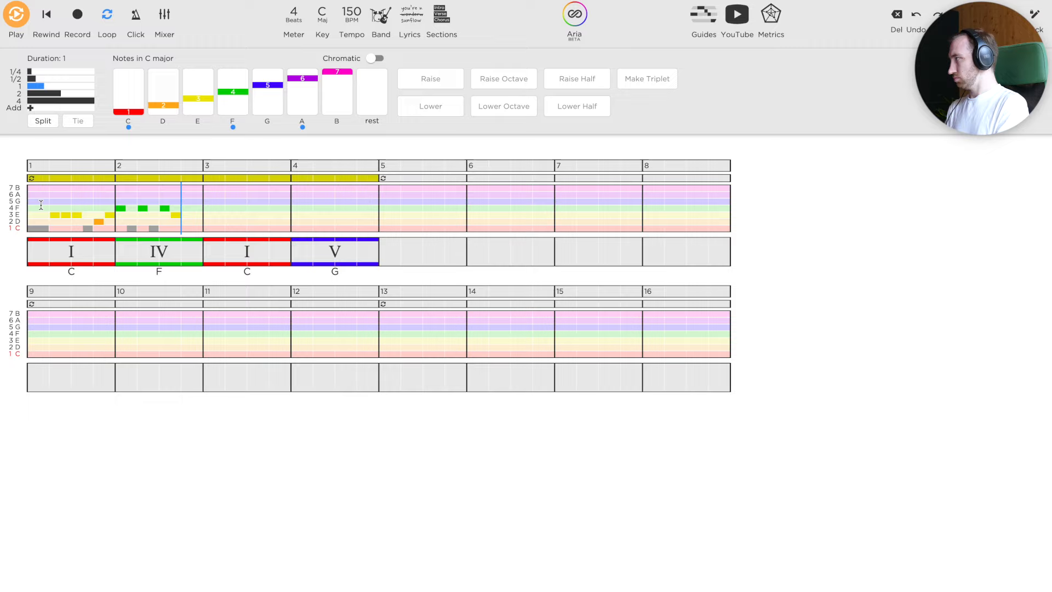
pyautogui.press('2')
# Step: Repeat the first measure's melody in measure 3: a one-beat rest, three half-beat E notes, a half-beat rest, D and E
pyautogui.press('1')
pyautogui.press('[')
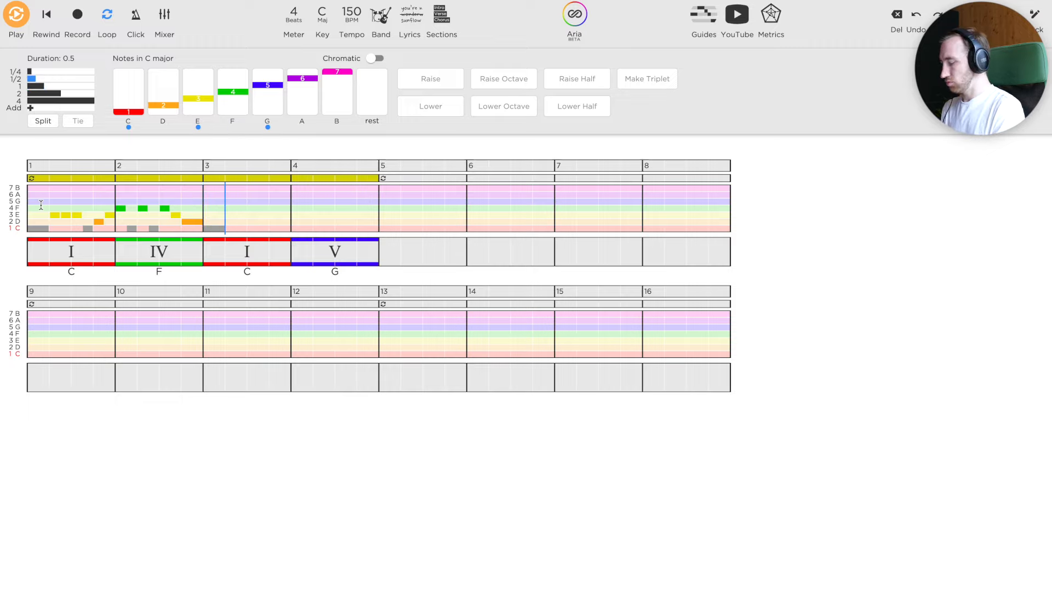
pyautogui.press('3')
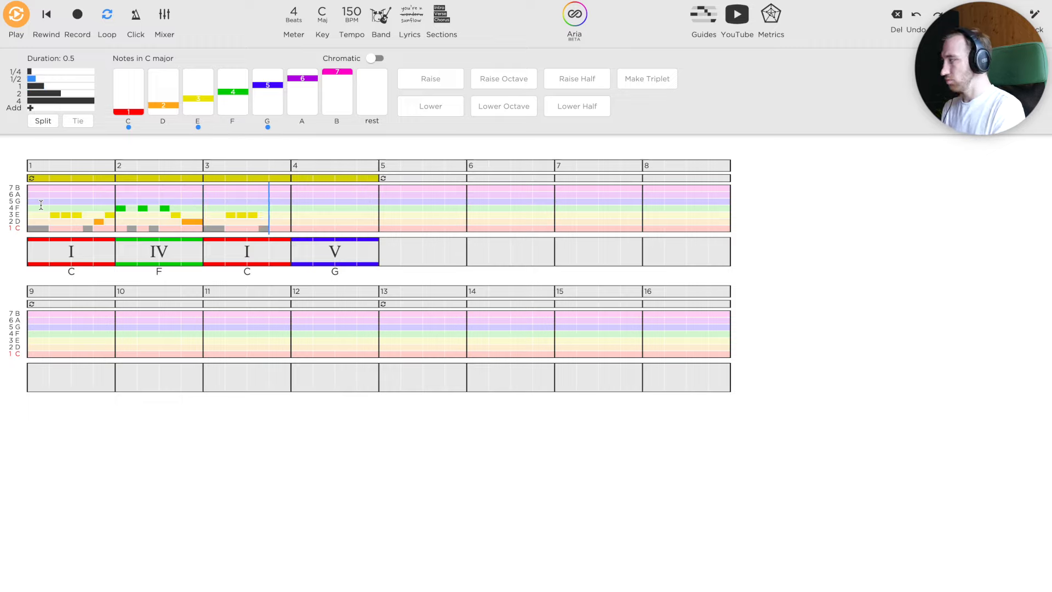
# Step: Add a two-beat D at the start of measure 4 and play back the looped melody
pyautogui.press(']')
pyautogui.press(']')
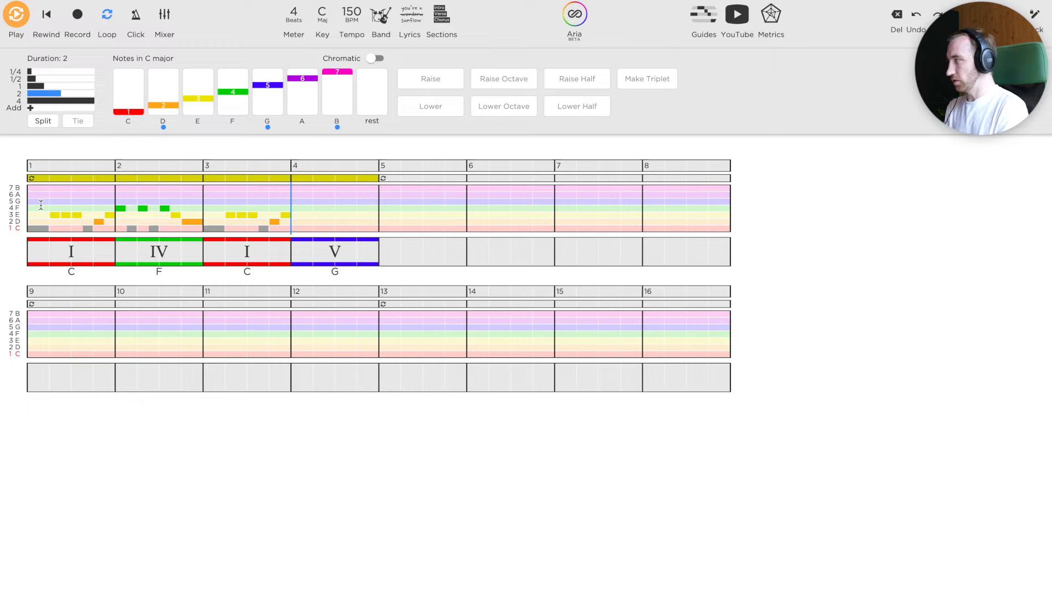
pyautogui.press('2')
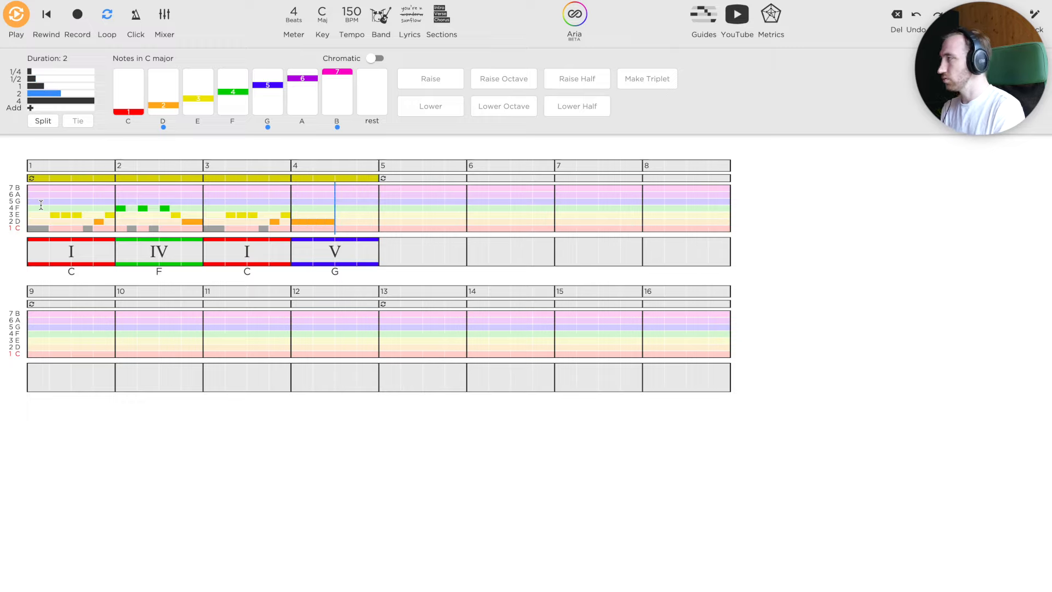
pyautogui.press('space')
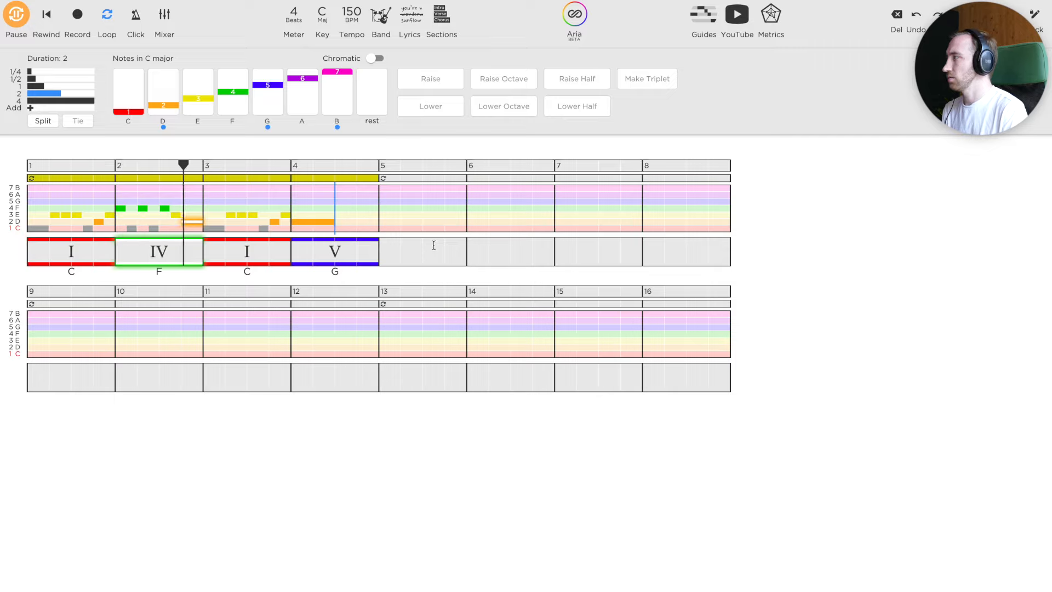
pyautogui.press('space')
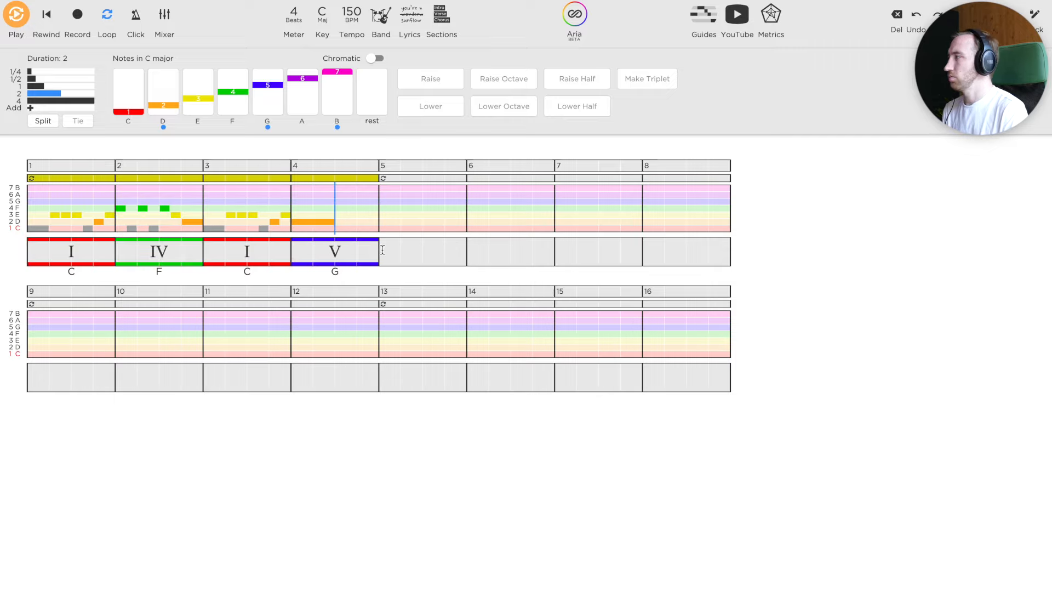
# Step: Turn off the loop and duplicate measures 1 to 4 into measures 5 to 8
pyautogui.click(322, 183)
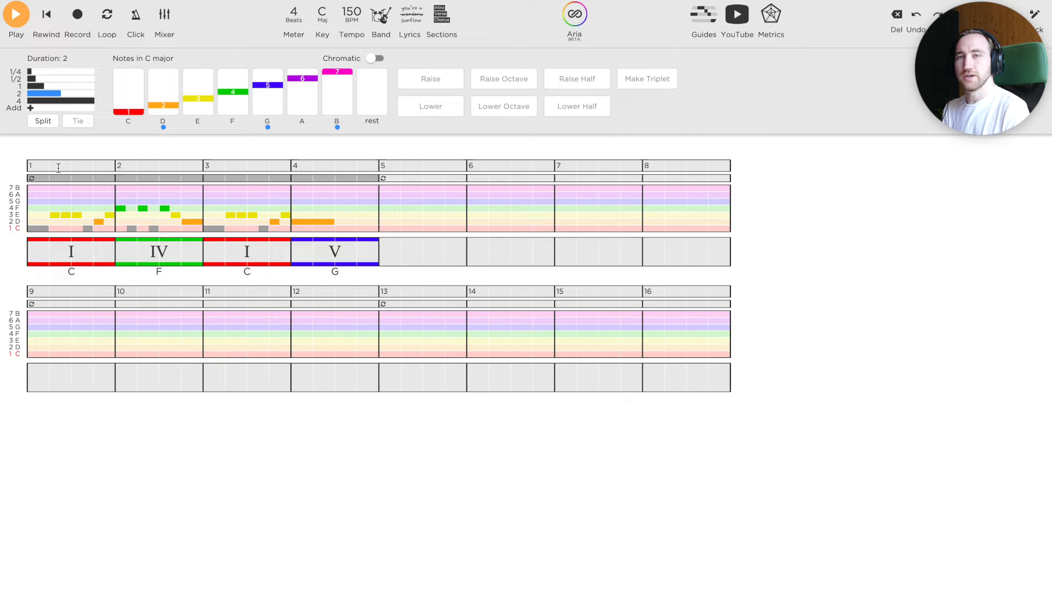
pyautogui.moveTo(58, 168); pyautogui.dragTo(355, 190)
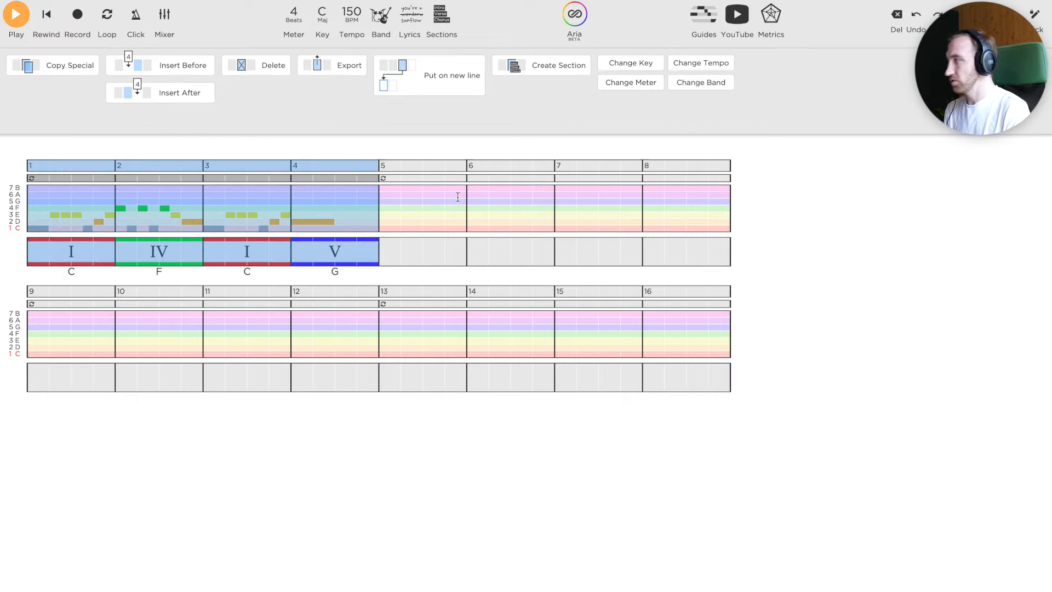
pyautogui.click(385, 205)
pyautogui.hotkey('ctrl', 'v')
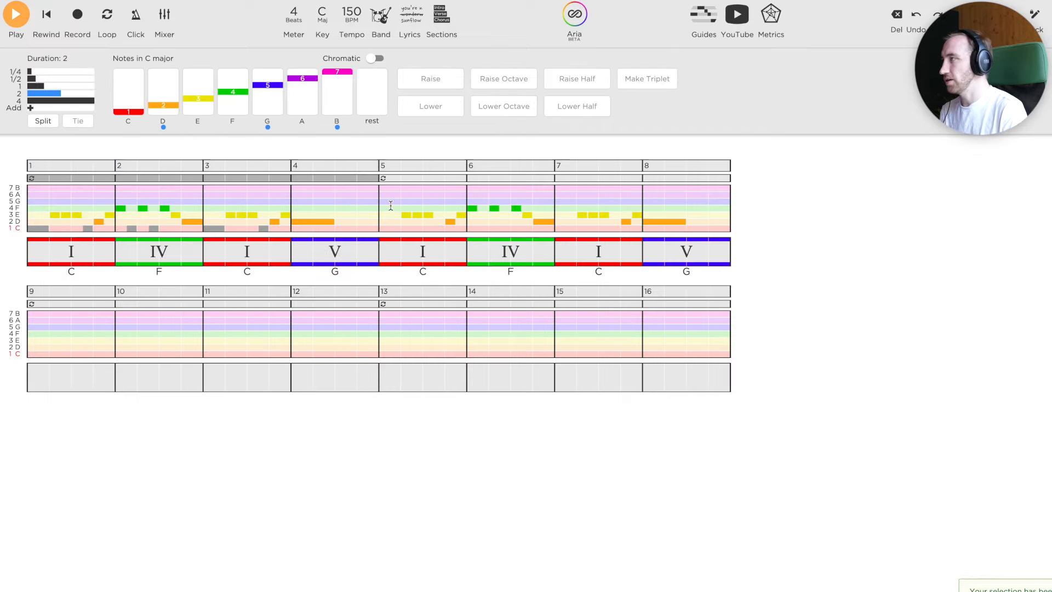
# Step: Shorten measure 7's I chord to two beats, follow it with a two-beat V, and change measure 8's chord to I
pyautogui.click(603, 259)
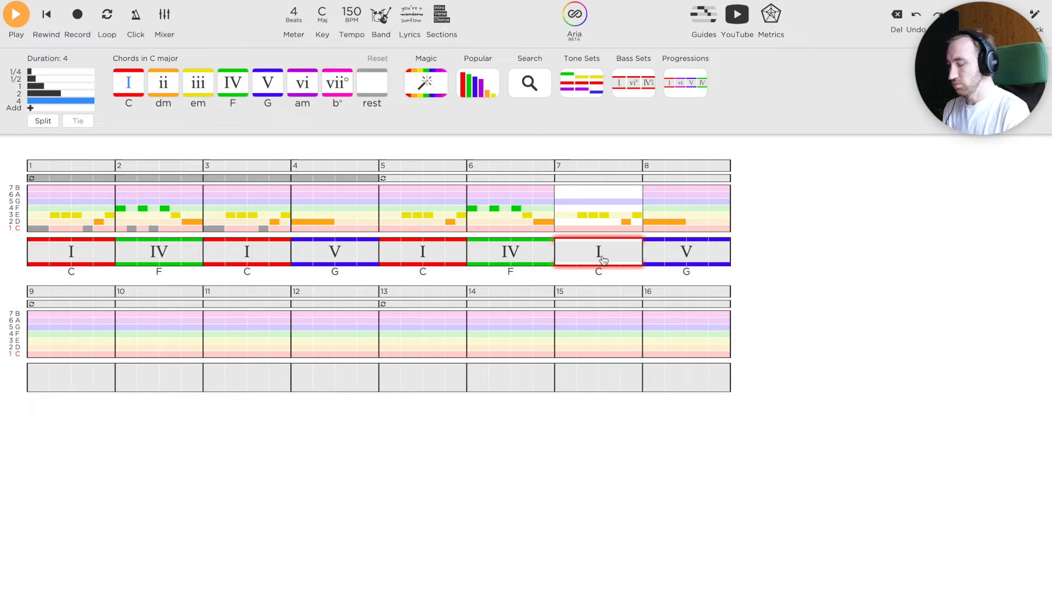
pyautogui.press('q')
pyautogui.press('h')
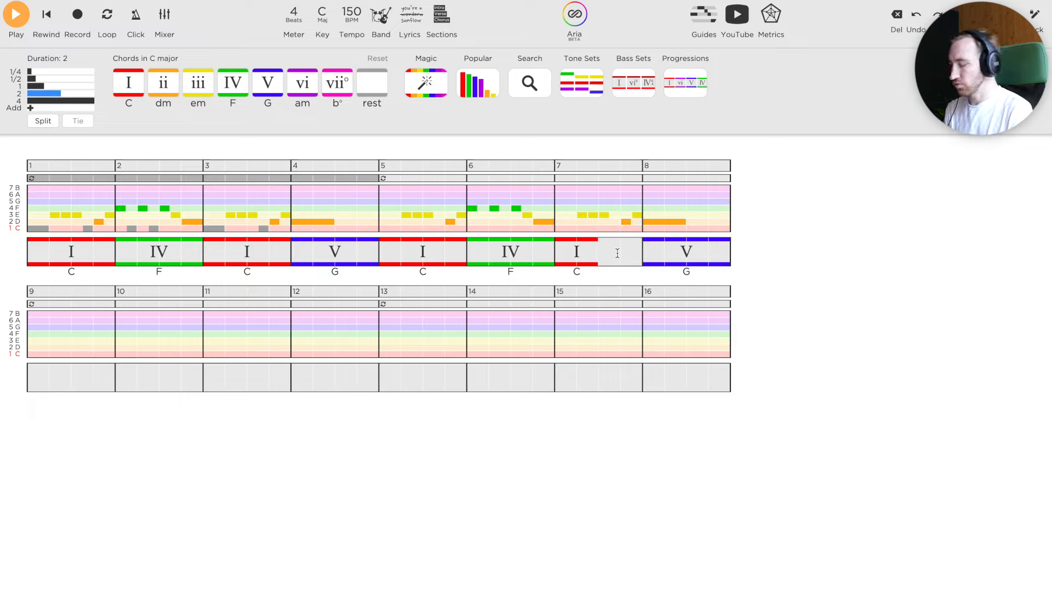
pyautogui.press('5')
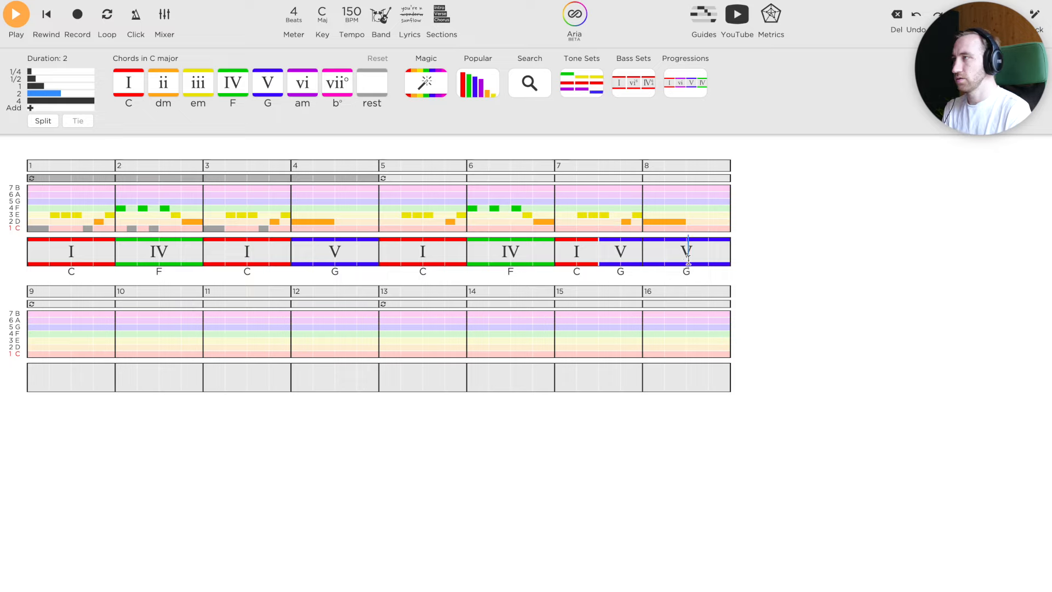
pyautogui.press('1')
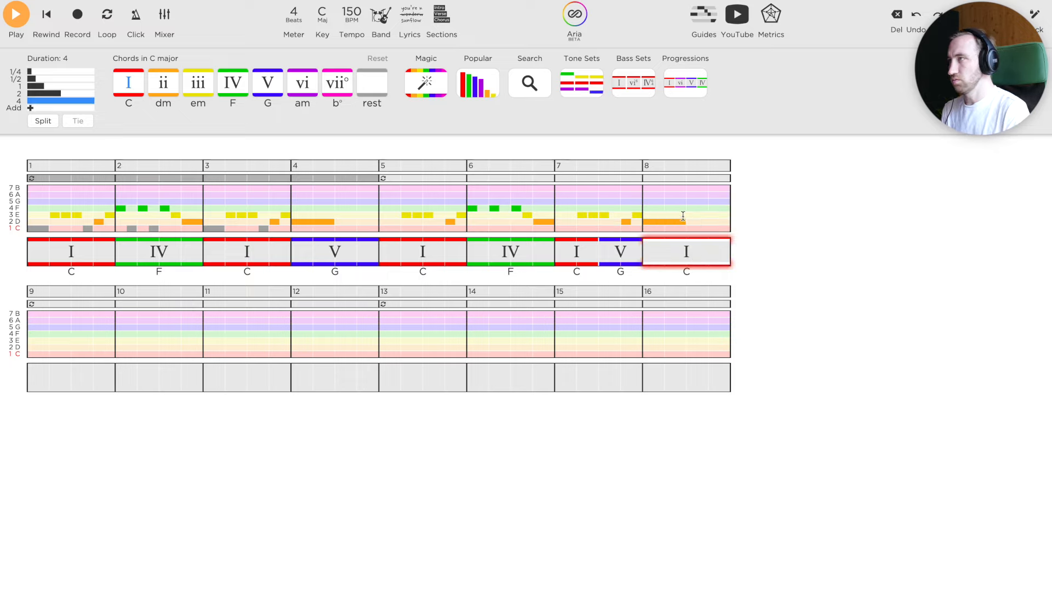
# Step: Lower the last three melody notes of measure 7 and the note in measure 8 by one scale step
pyautogui.moveTo(683, 202); pyautogui.dragTo(602, 227)
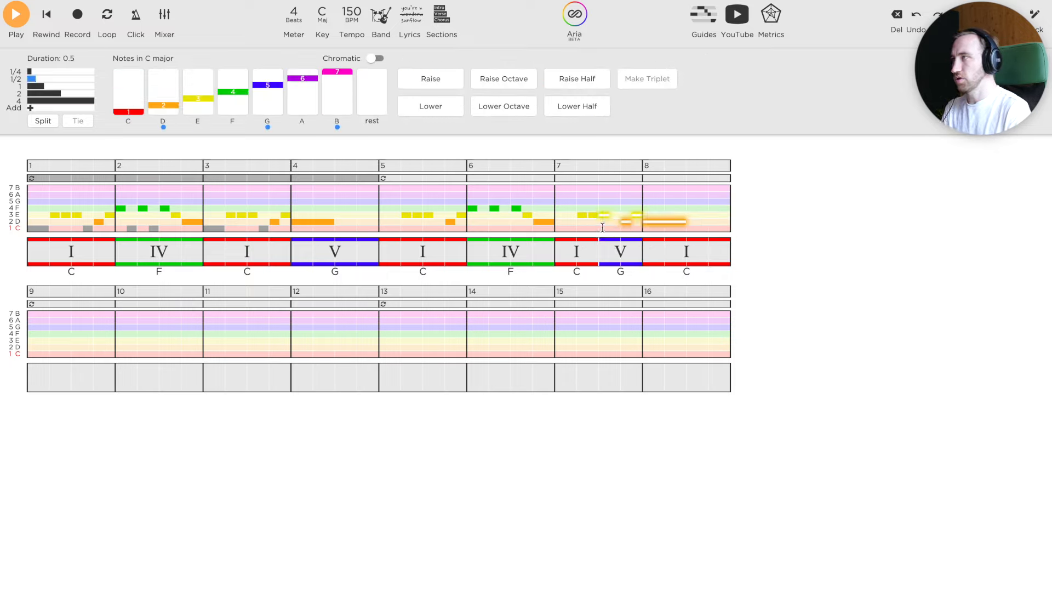
pyautogui.press('Down')
pyautogui.click(686, 203)
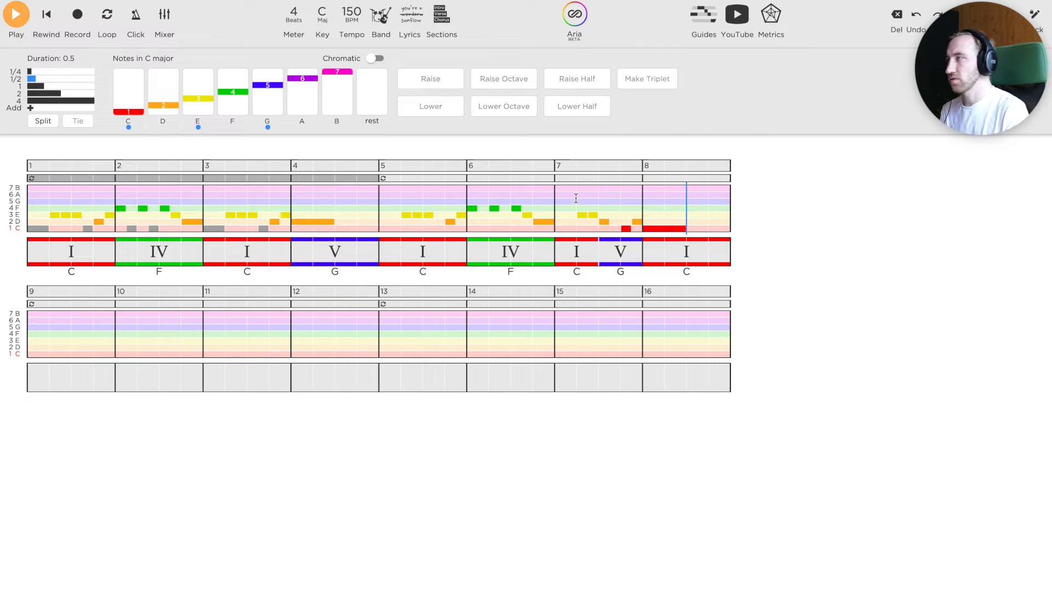
# Step: Play back the ending from measure 7 and the full eight measures as a loop
pyautogui.click(558, 196)
pyautogui.press('space')
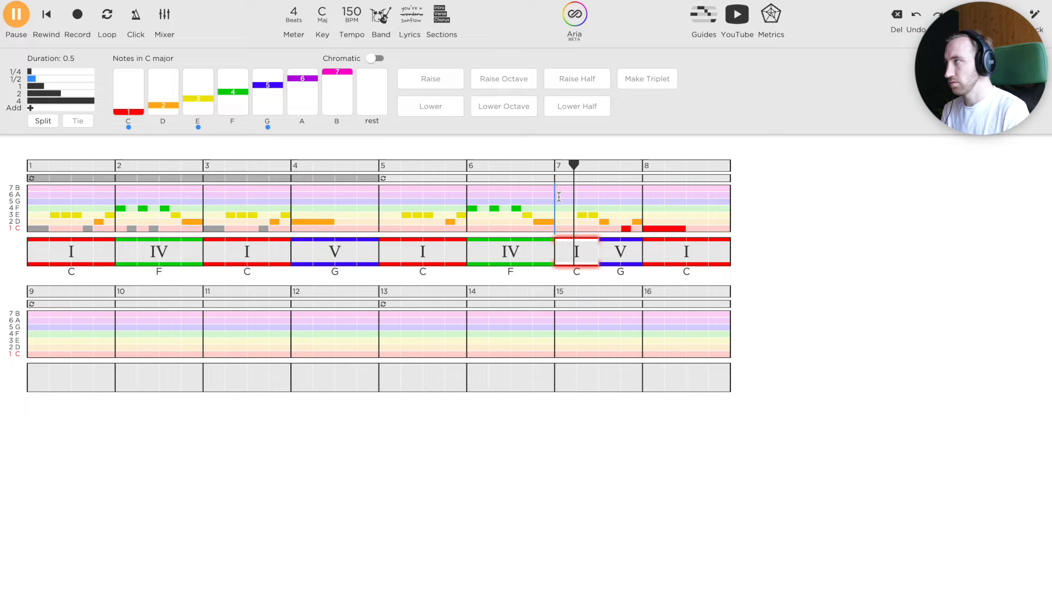
pyautogui.press('space')
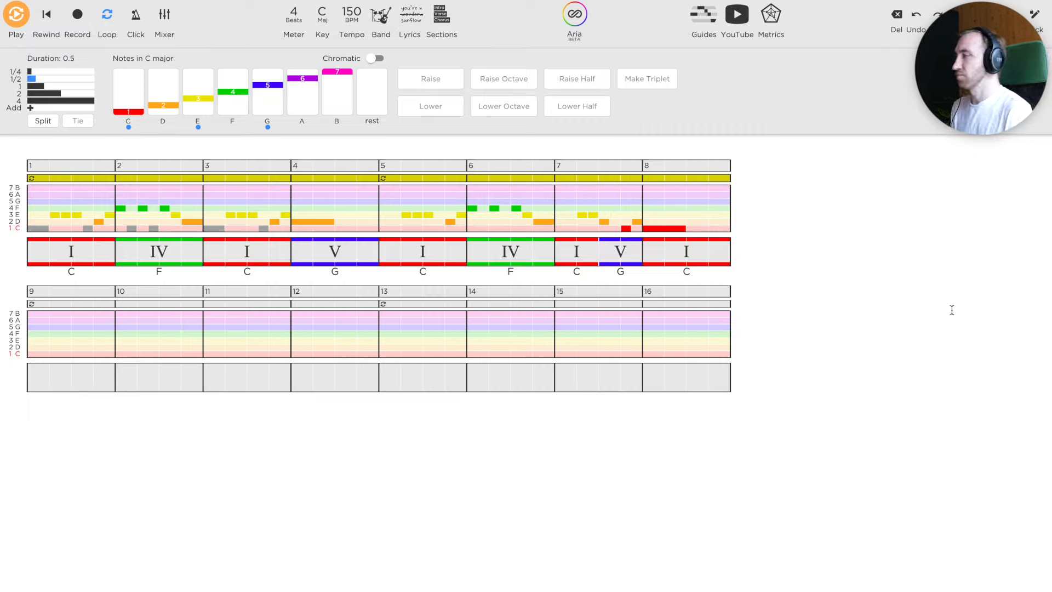
pyautogui.press('space')
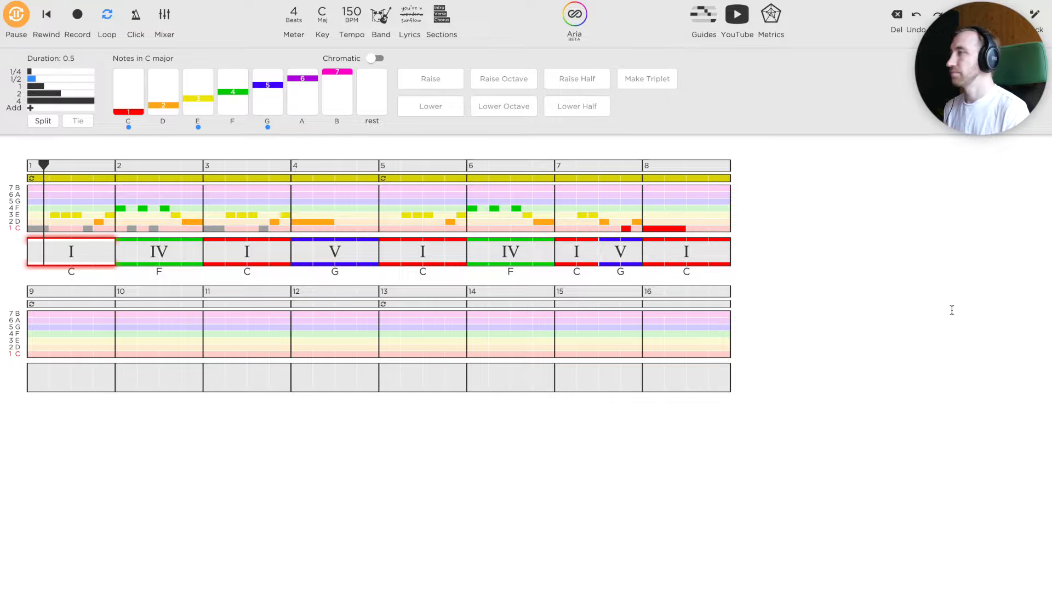
pyautogui.press('space')
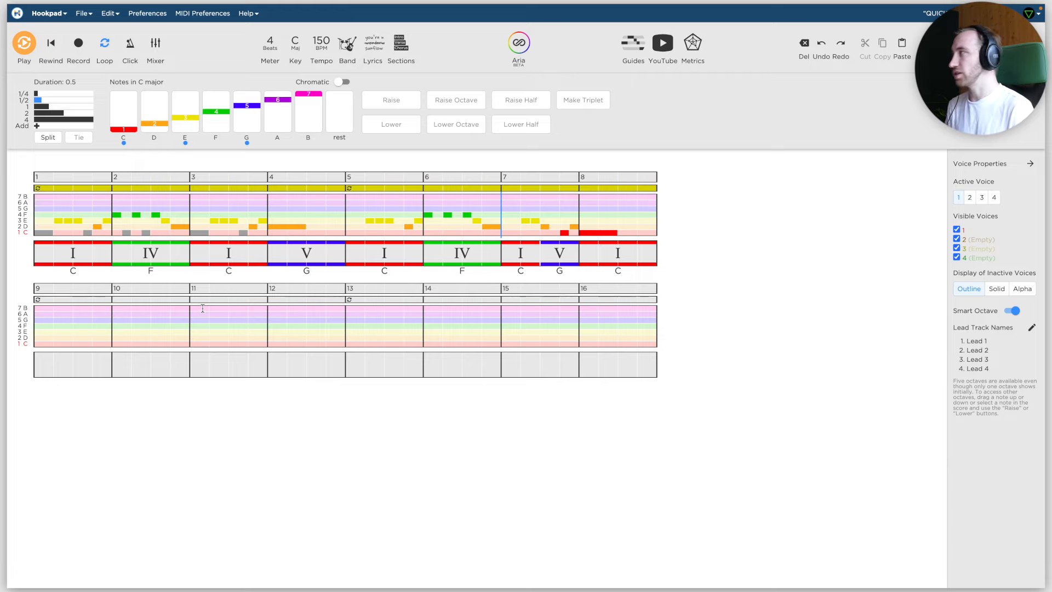
# Step: Start a new project, discarding the unsaved changes, and choose to begin from Sparks
pyautogui.click(83, 13)
pyautogui.click(94, 35)
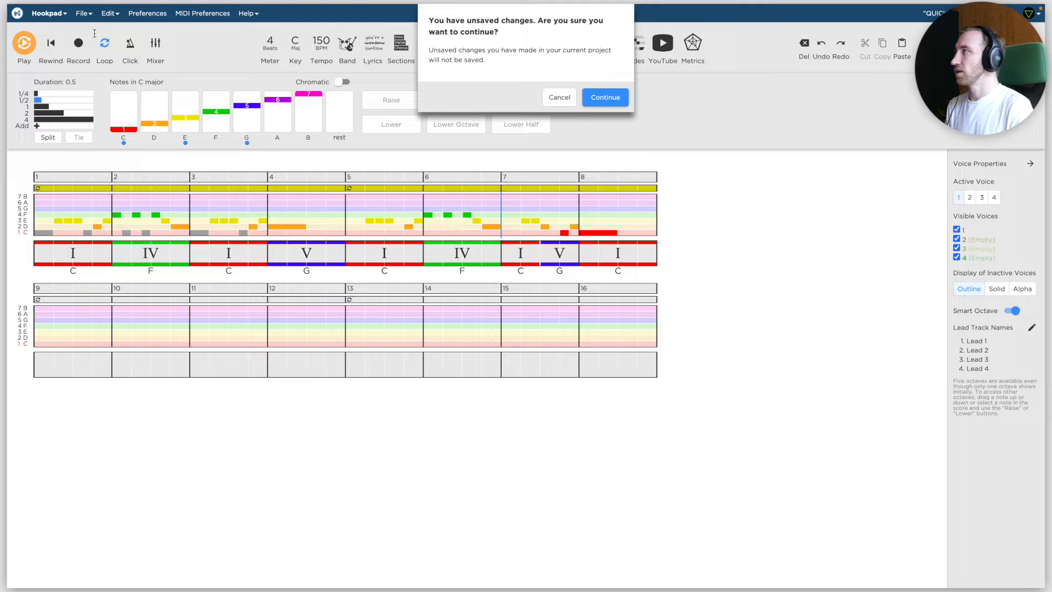
pyautogui.click(605, 98)
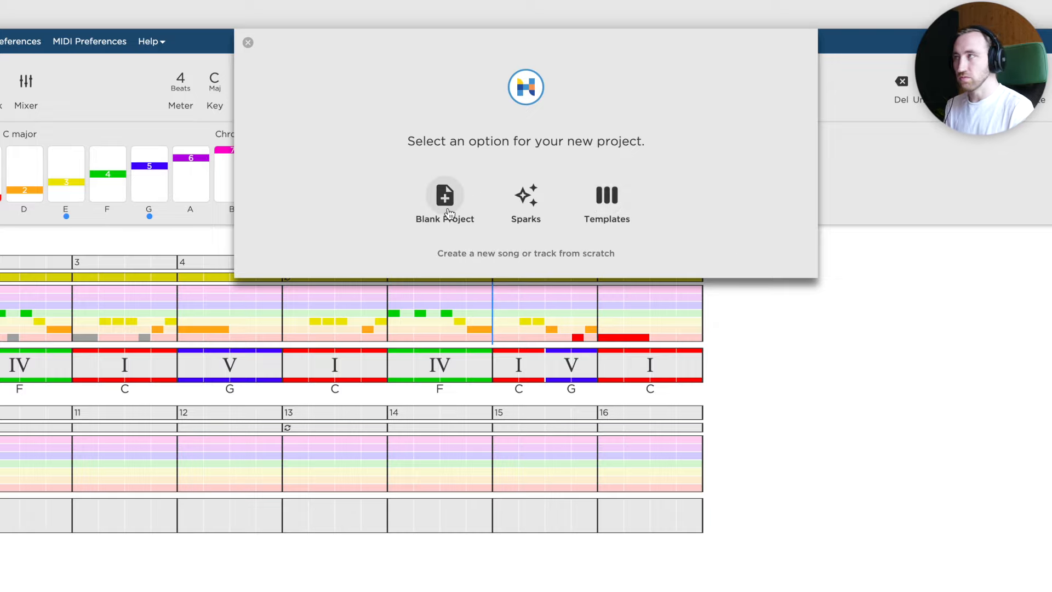
pyautogui.click(529, 197)
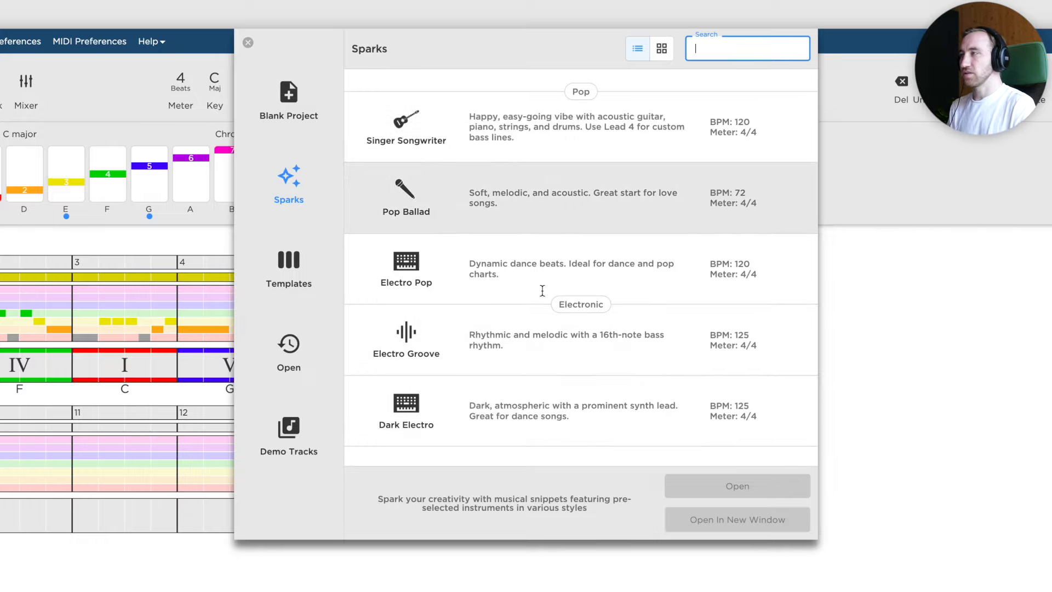
# Step: Browse the full list of Sparks and the Metal category in the genre grid view
pyautogui.scroll(-10, 548, 403)
pyautogui.scroll(-5, 550, 403)
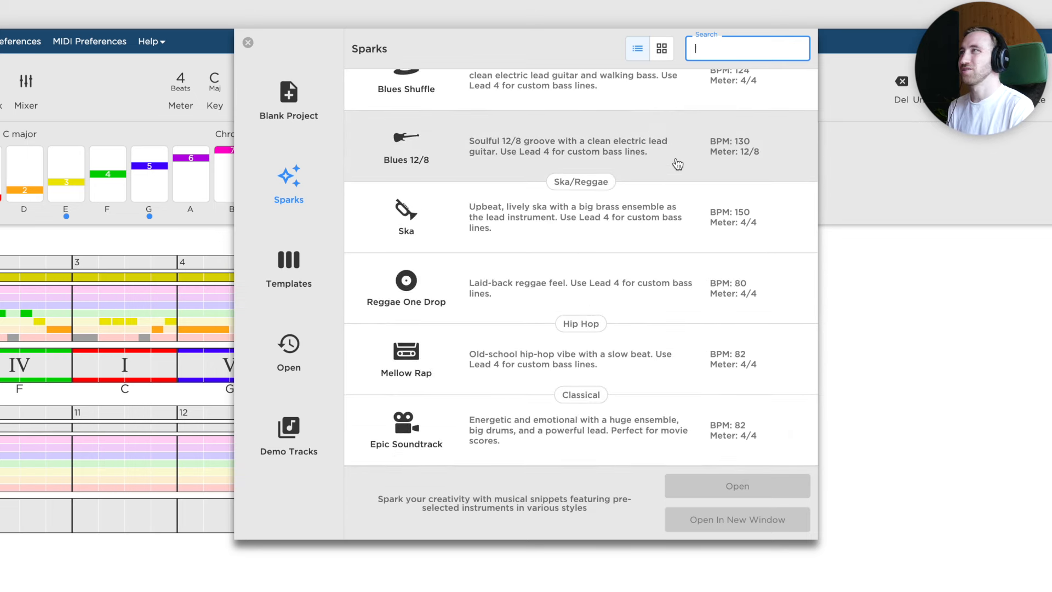
pyautogui.click(661, 50)
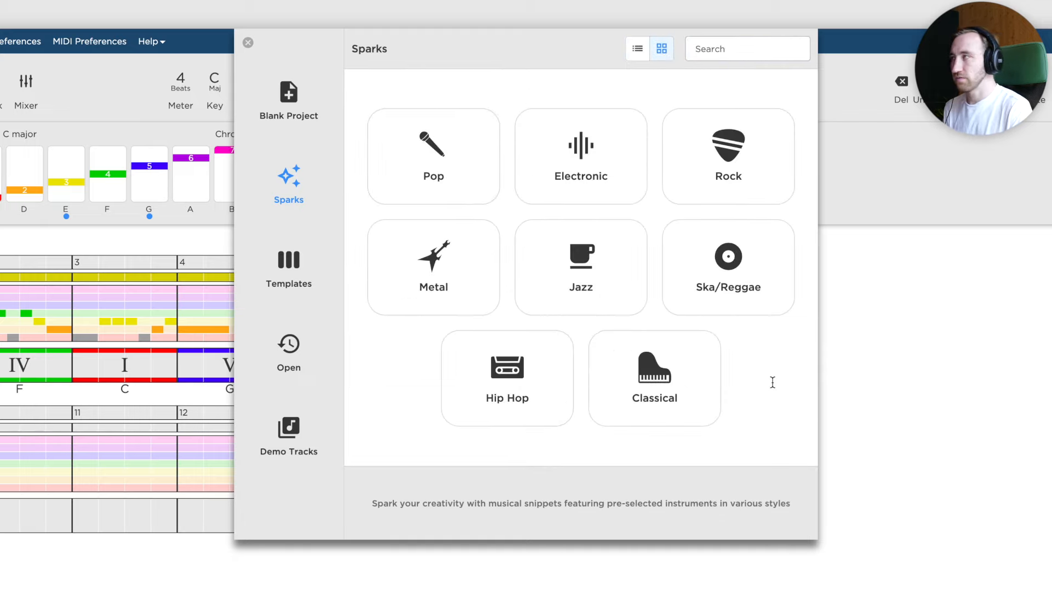
pyautogui.click(469, 284)
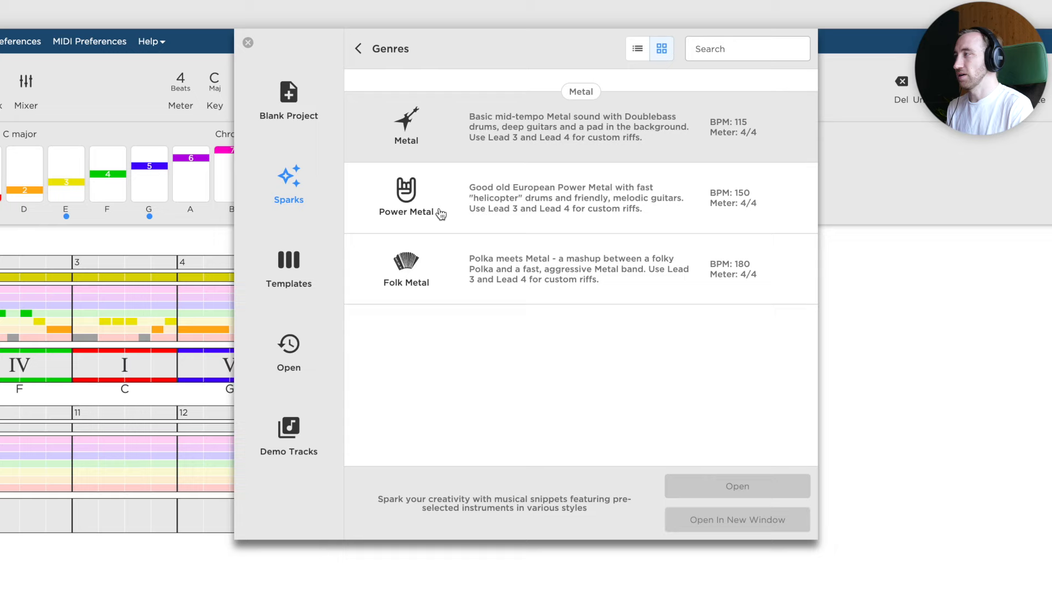
# Step: Switch the Sparks back to list view and try searching them by "metal", "120" and "4/4"
pyautogui.click(638, 49)
pyautogui.click(757, 53)
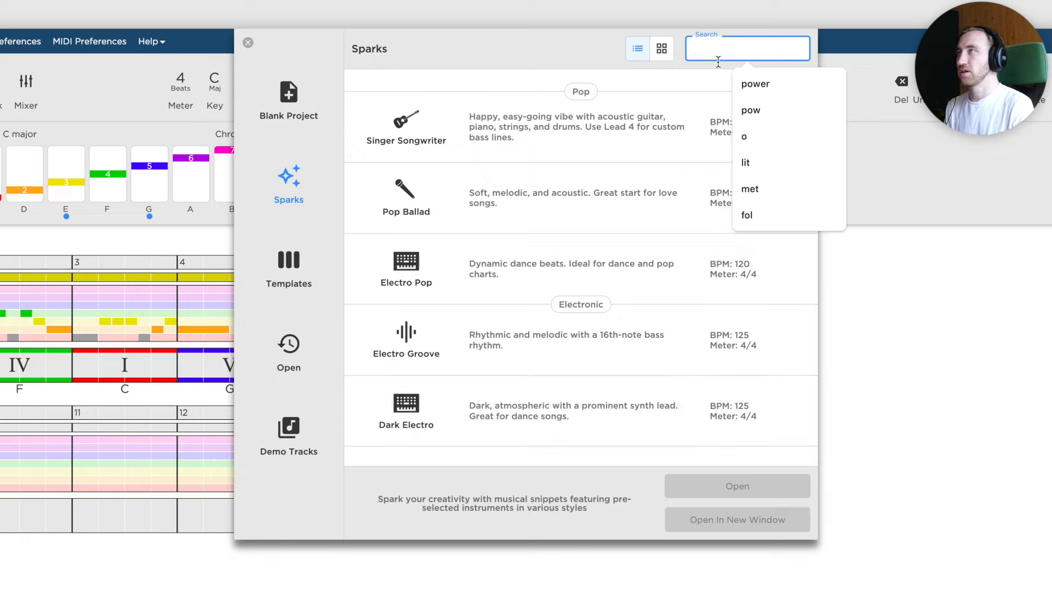
pyautogui.write('metal')
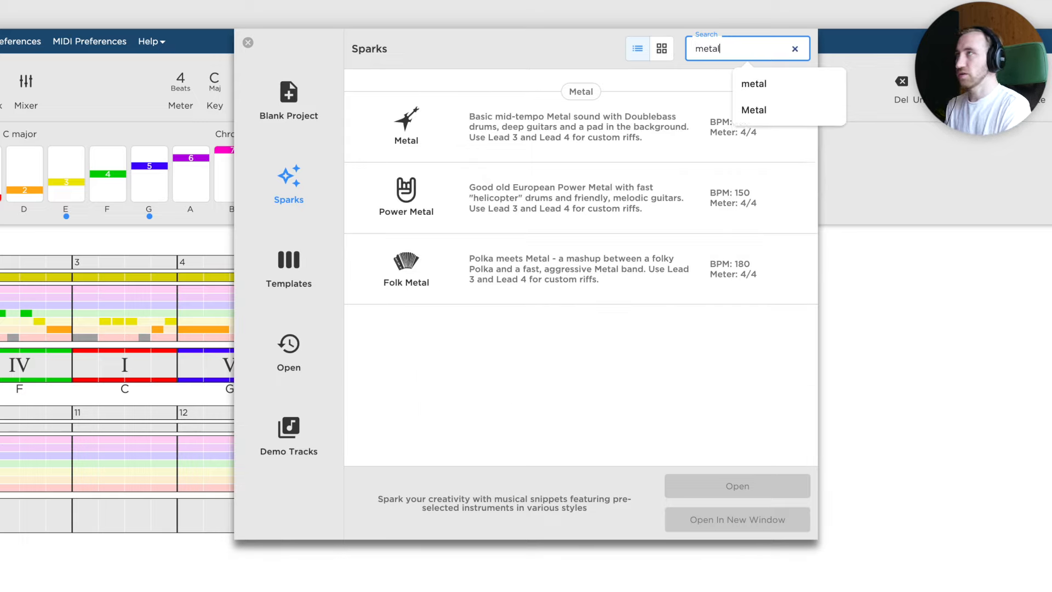
pyautogui.press('BackSpace')
pyautogui.press('BackSpace')
pyautogui.press('BackSpace')
pyautogui.press('BackSpace')
pyautogui.press('BackSpace')
pyautogui.write('120')
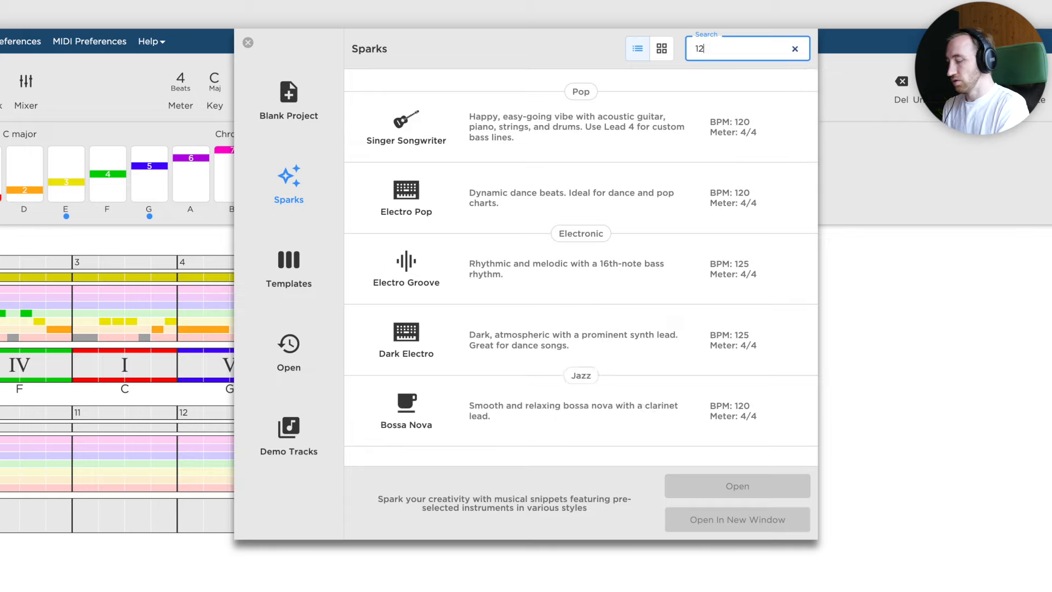
pyautogui.press('BackSpace')
pyautogui.press('BackSpace')
pyautogui.press('BackSpace')
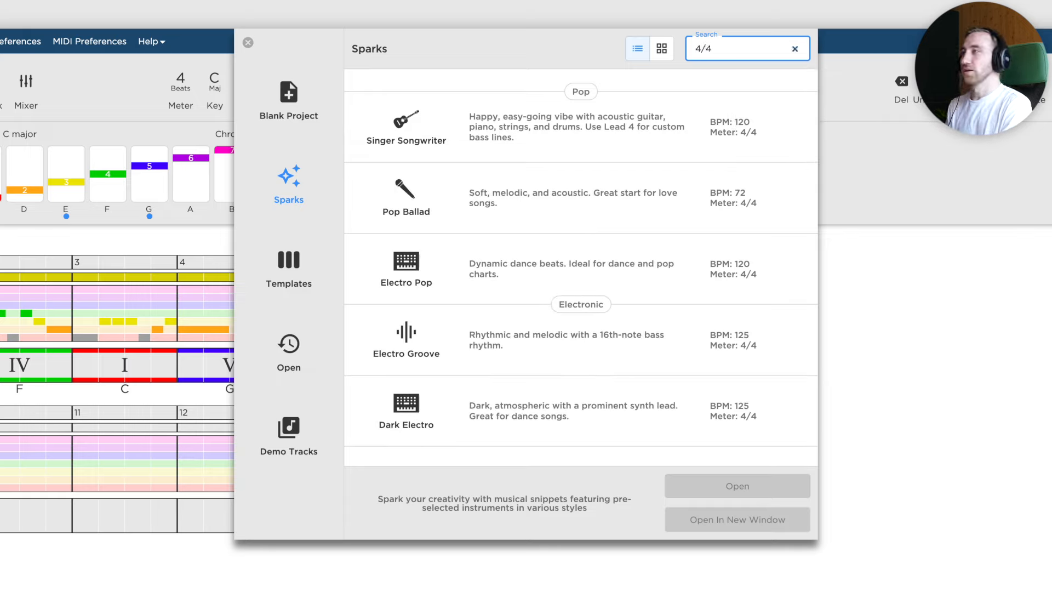
# Step: Search the Sparks for "metal" and open the Power Metal spark
pyautogui.write('metal')
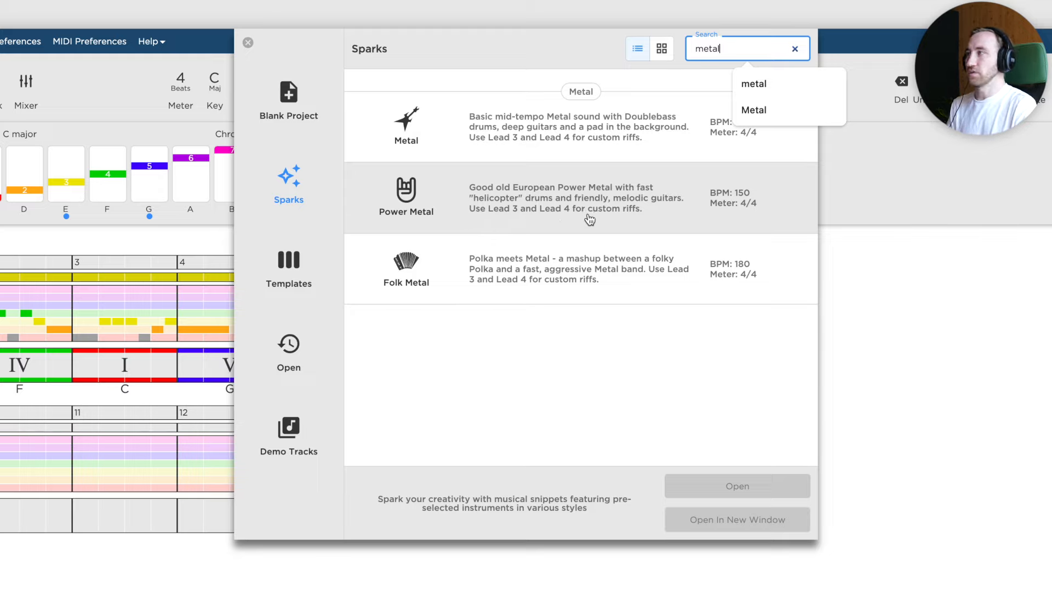
pyautogui.click(663, 218)
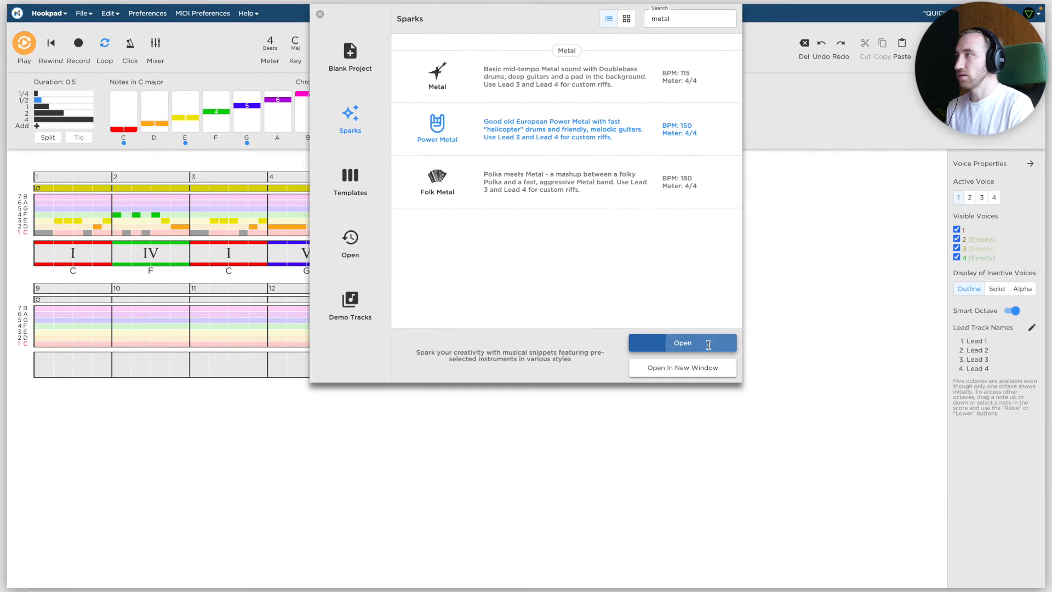
pyautogui.click(740, 437)
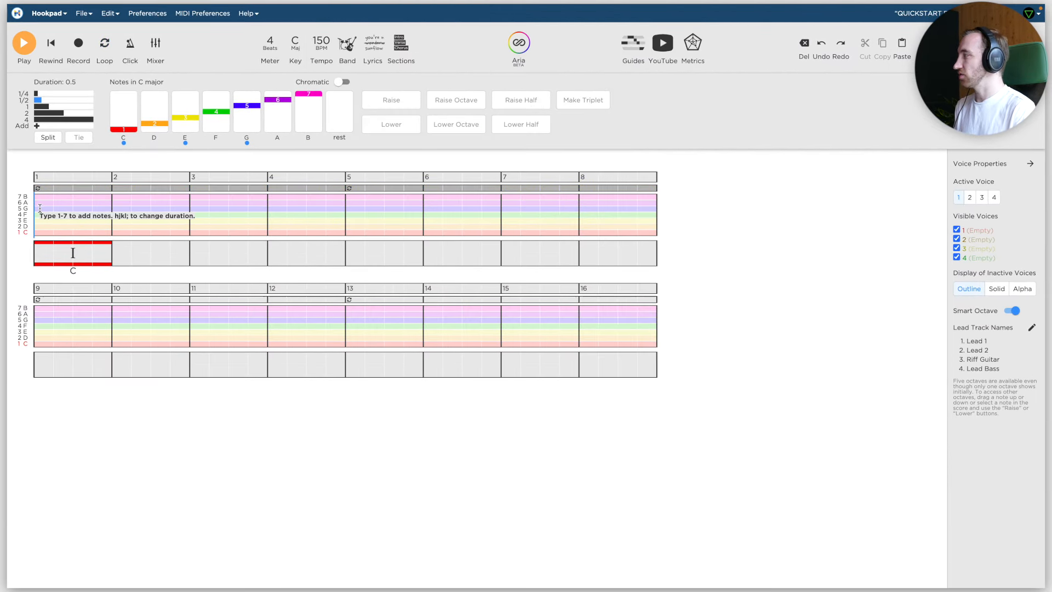
# Step: Set the note duration to 1 beat and briefly play back the opening I chord
pyautogui.press('k')
pyautogui.press('space')
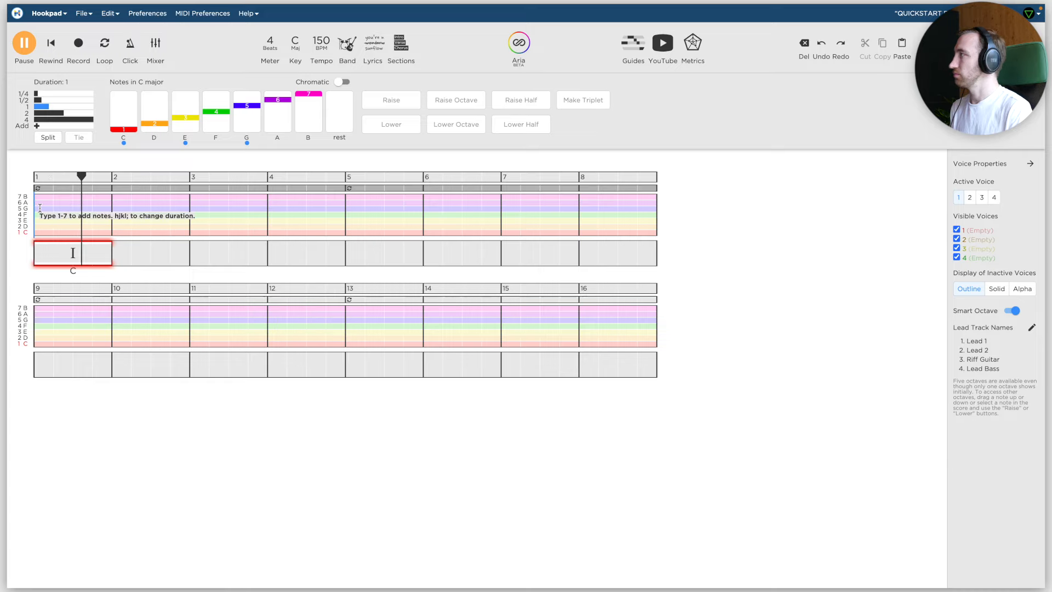
pyautogui.press('space')
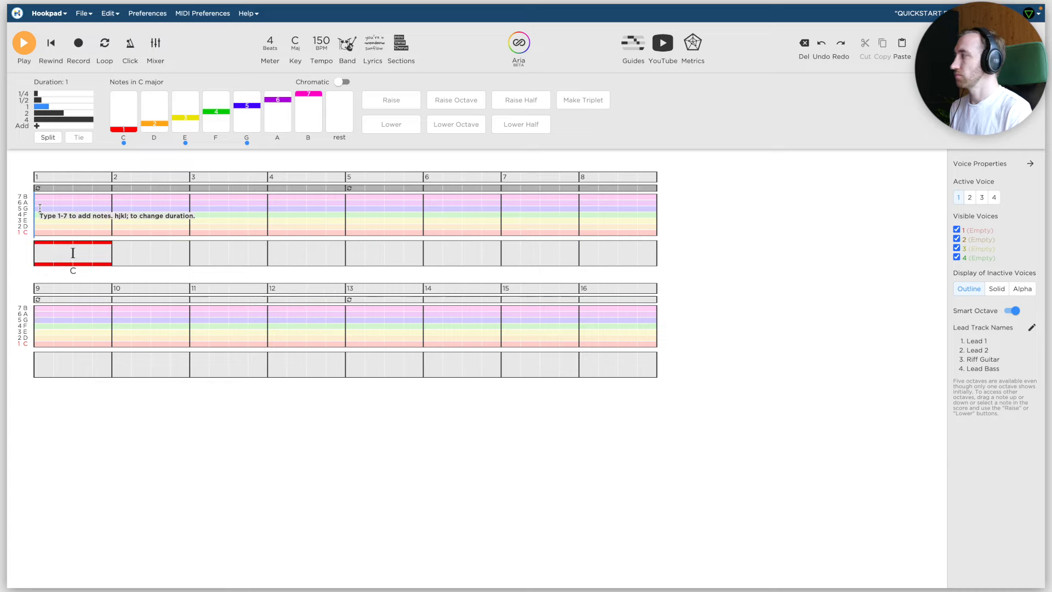
# Step: Fill measures 2 to 8 with the four-beat chords IV, vi, V, ii, vi, IV and V
pyautogui.click(120, 256)
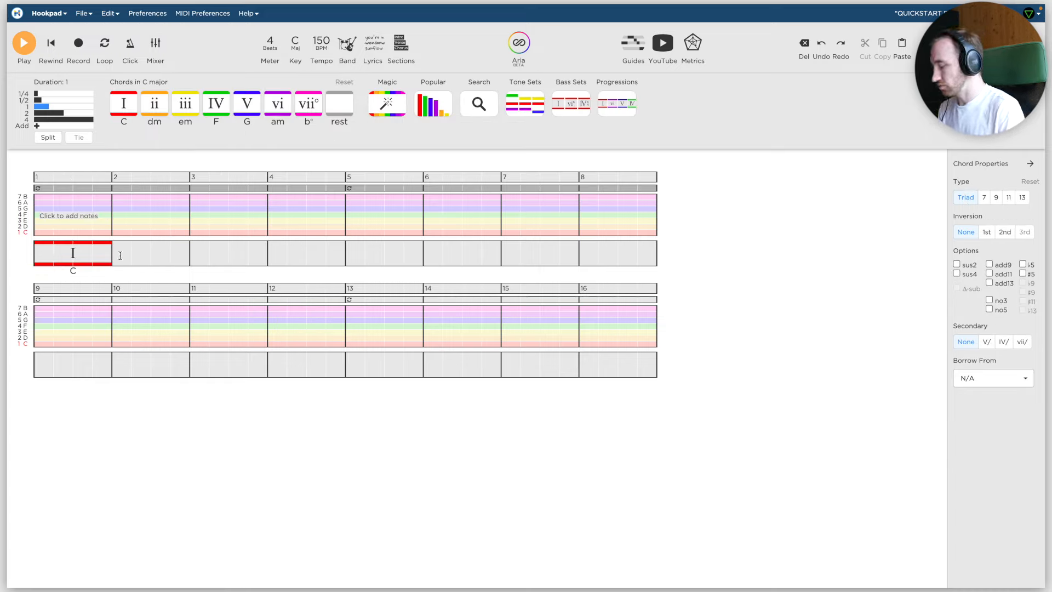
pyautogui.press('4')
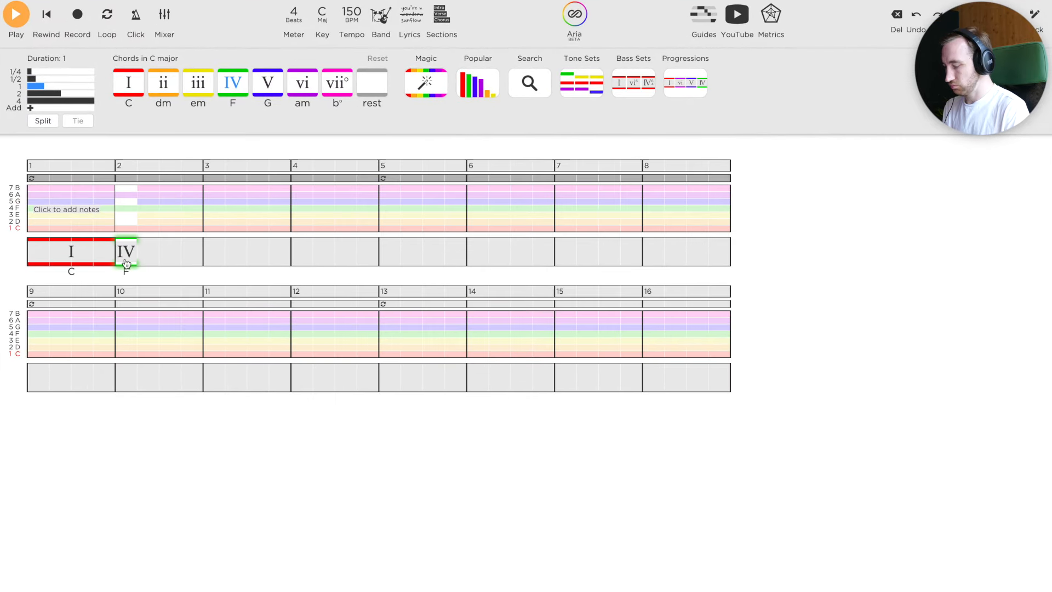
pyautogui.press('t')
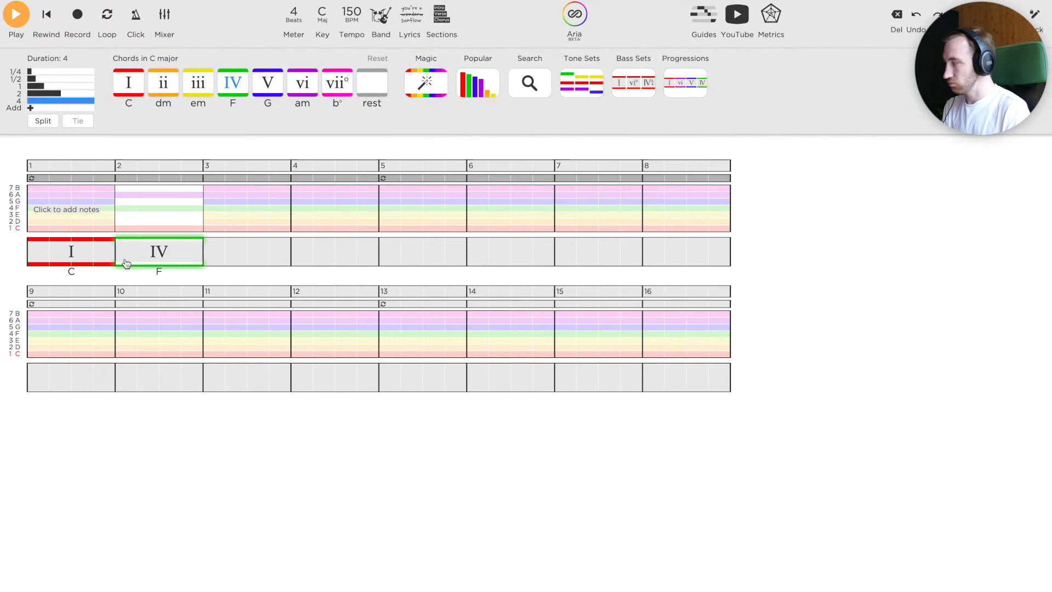
pyautogui.click(206, 248)
pyautogui.press('6')
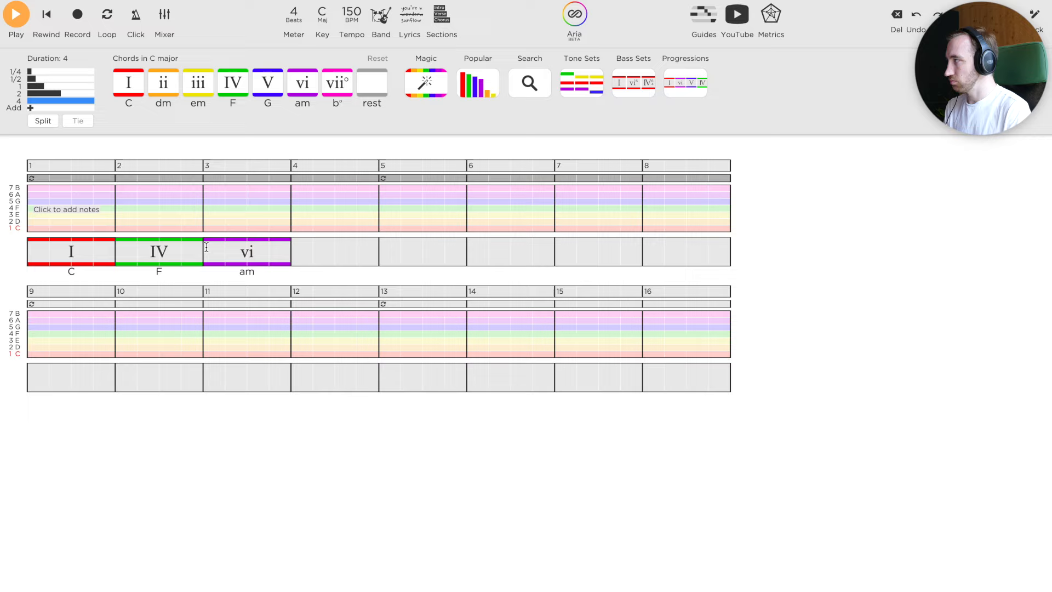
pyautogui.press('5')
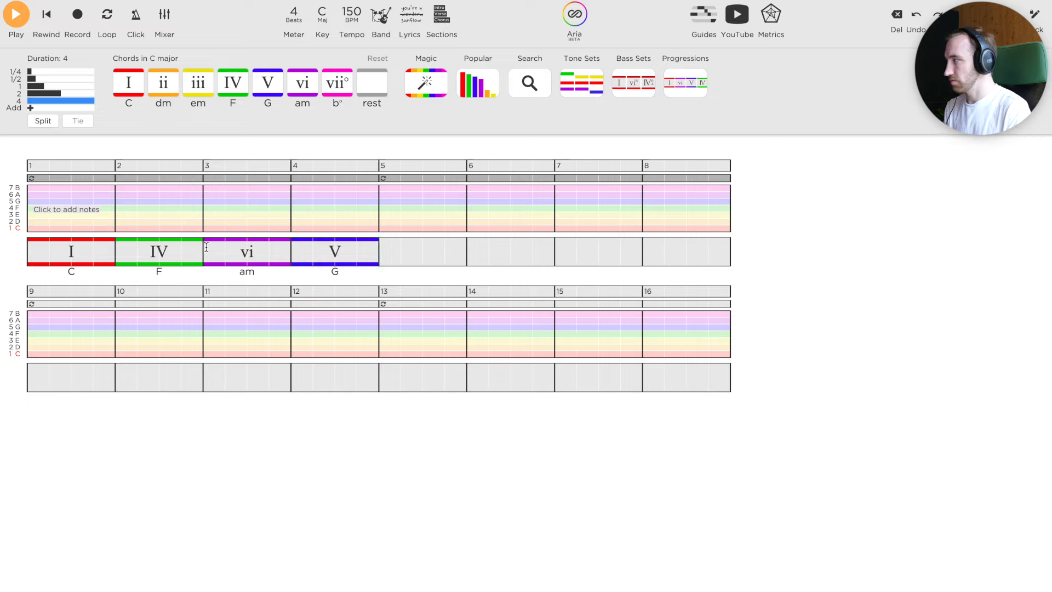
pyautogui.press('2')
pyautogui.press('6')
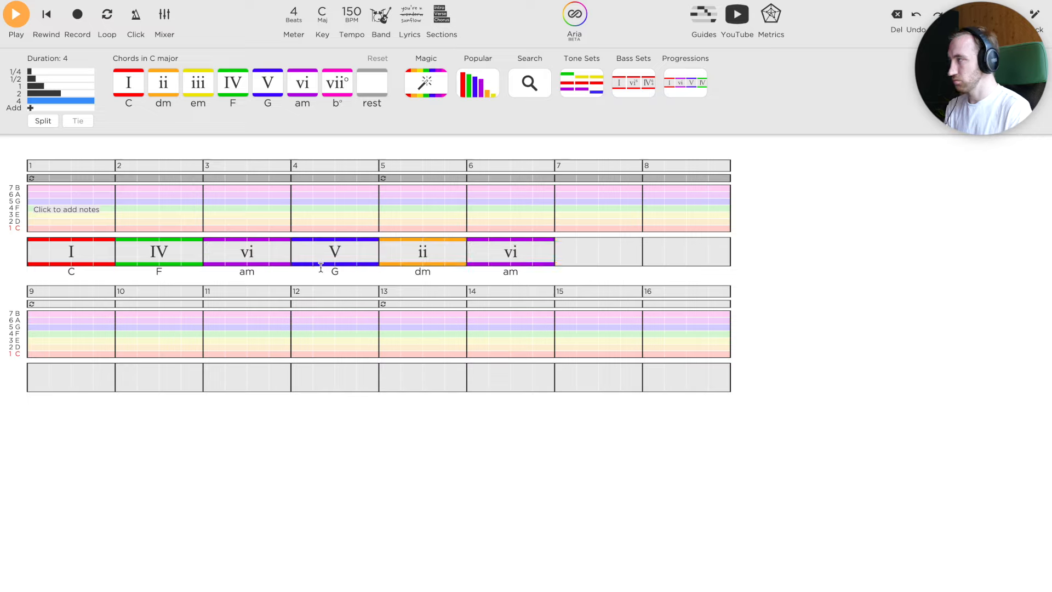
pyautogui.press('4')
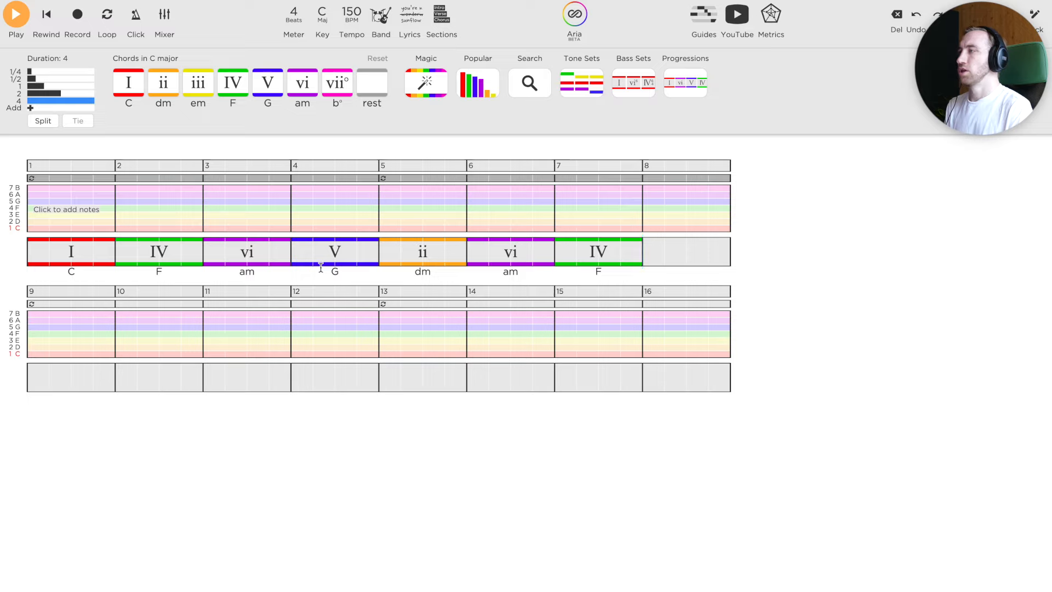
pyautogui.press('5')
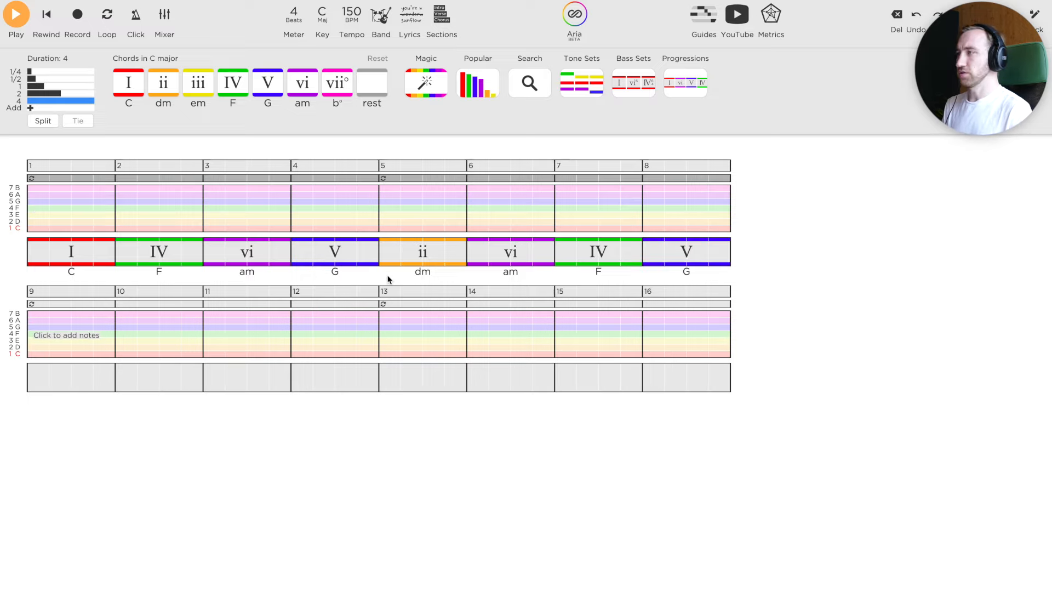
# Step: Set the loop over measures 1 to 8 and play back the chord progression
pyautogui.click(60, 178)
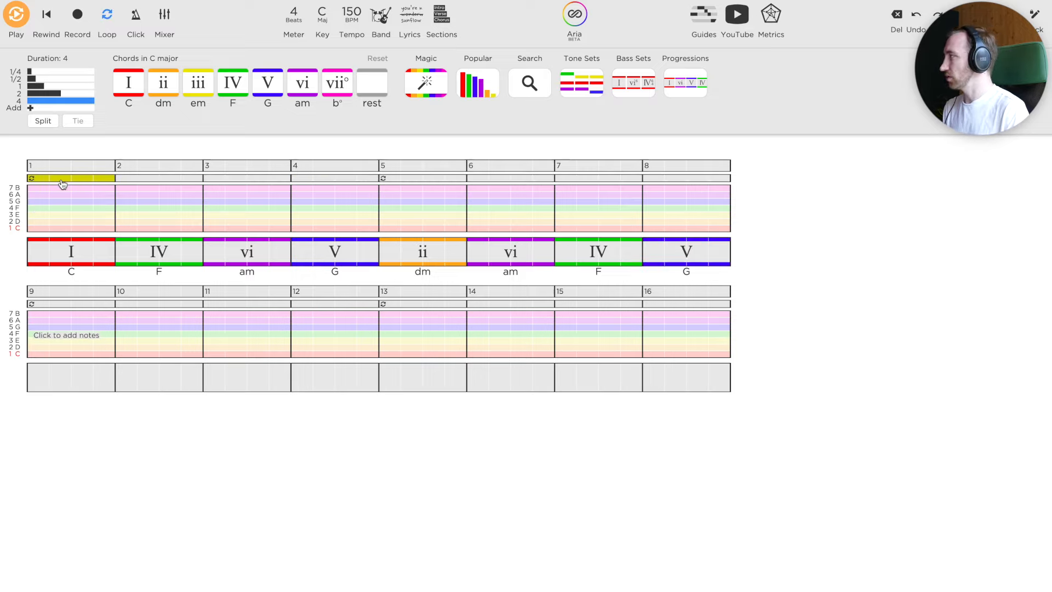
pyautogui.moveTo(115, 178); pyautogui.dragTo(729, 188)
pyautogui.press('space')
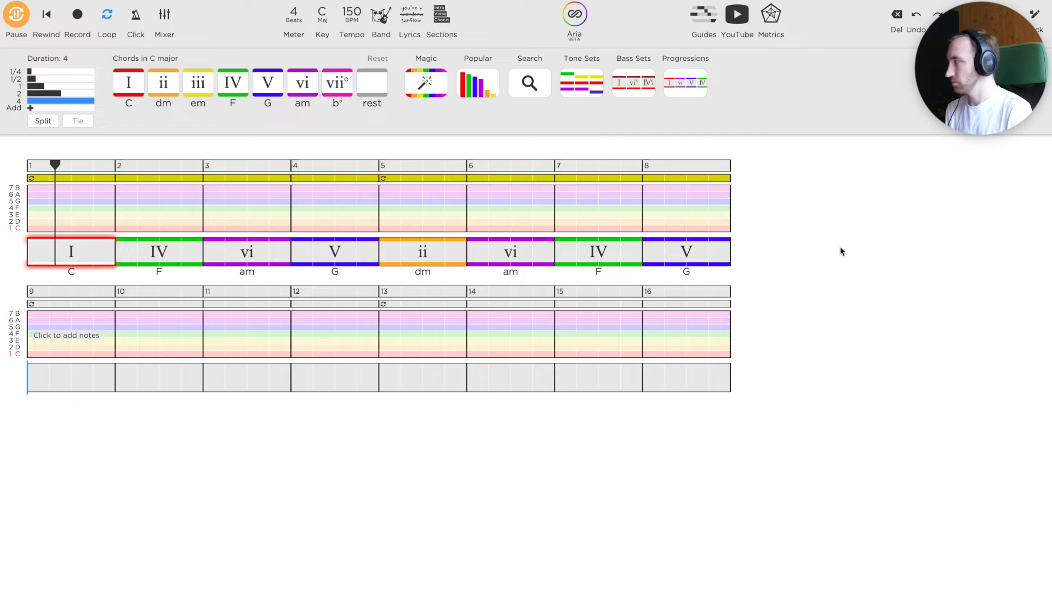
pyautogui.press('space')
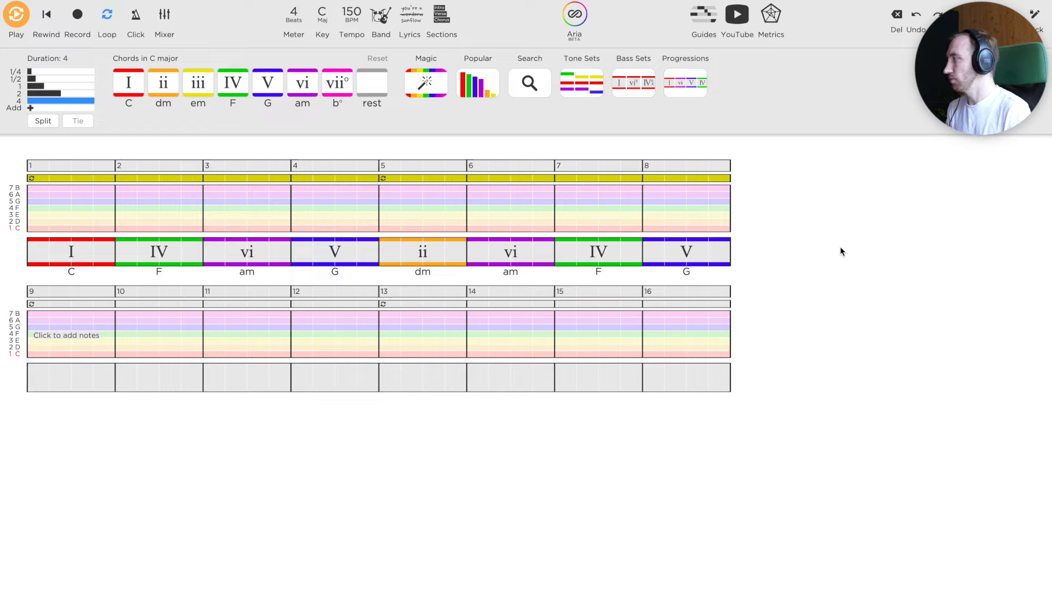
# Step: Try one-beat notes C, D and E in voice 1 of measure 1, and delete them
pyautogui.click(41, 192)
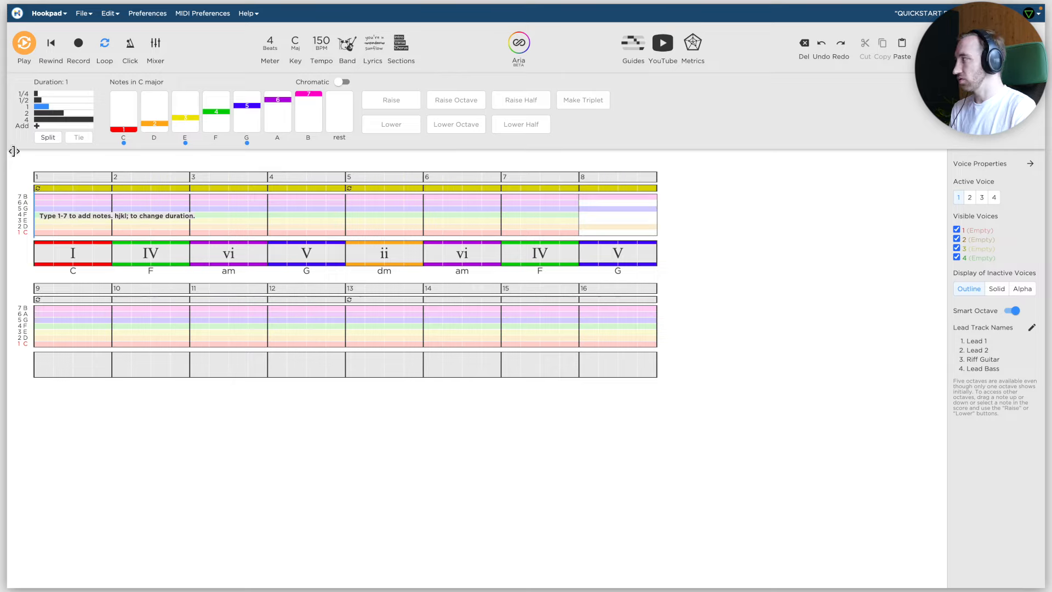
pyautogui.press('1')
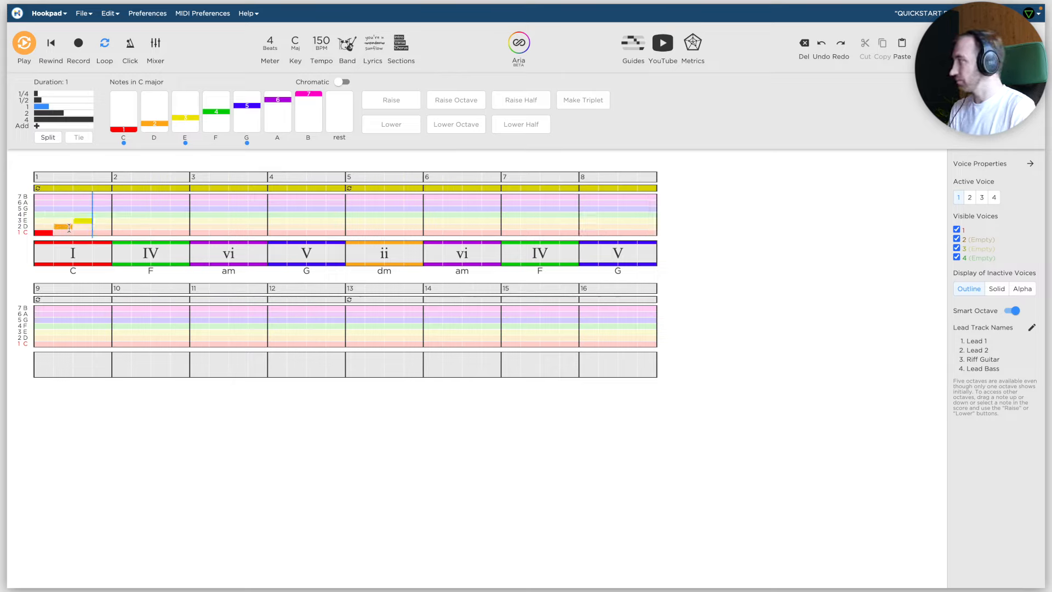
pyautogui.moveTo(101, 218); pyautogui.dragTo(45, 231)
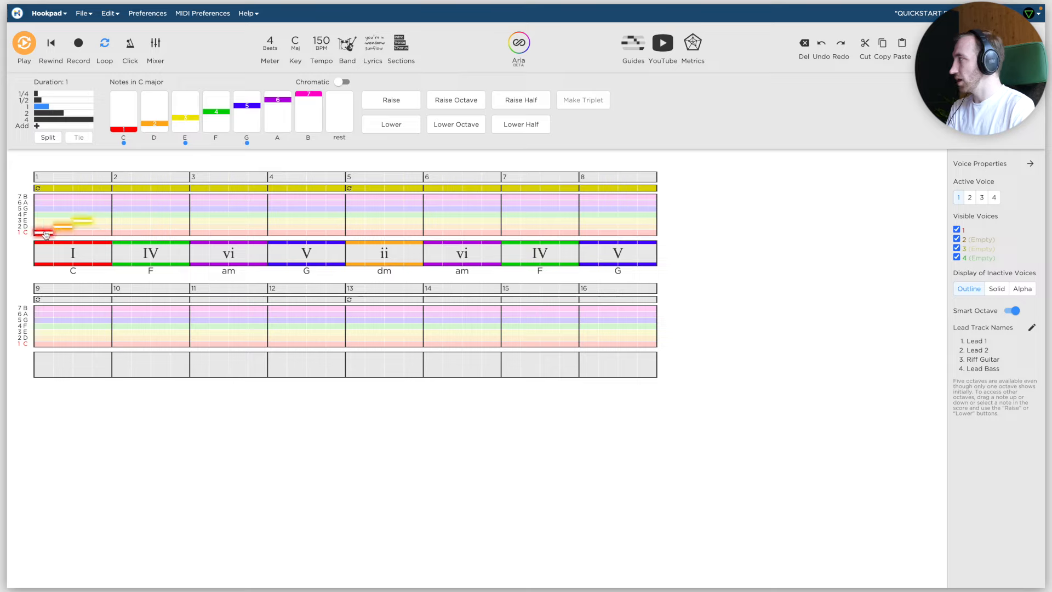
pyautogui.press('Delete')
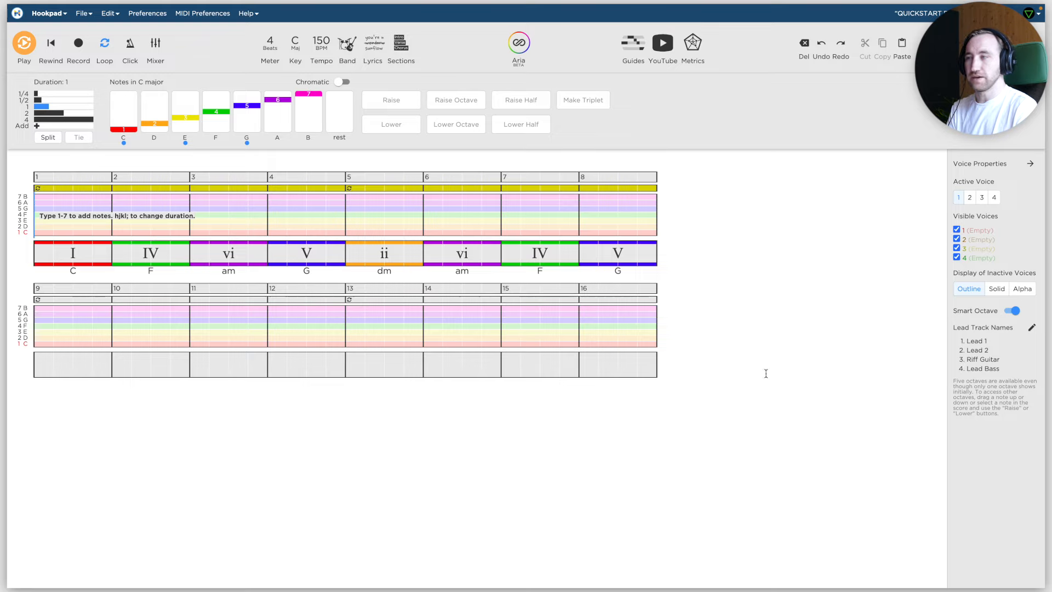
# Step: Try the same one-beat C, D and E notes in voice 3, the Riff Guitar, and delete them
pyautogui.click(982, 198)
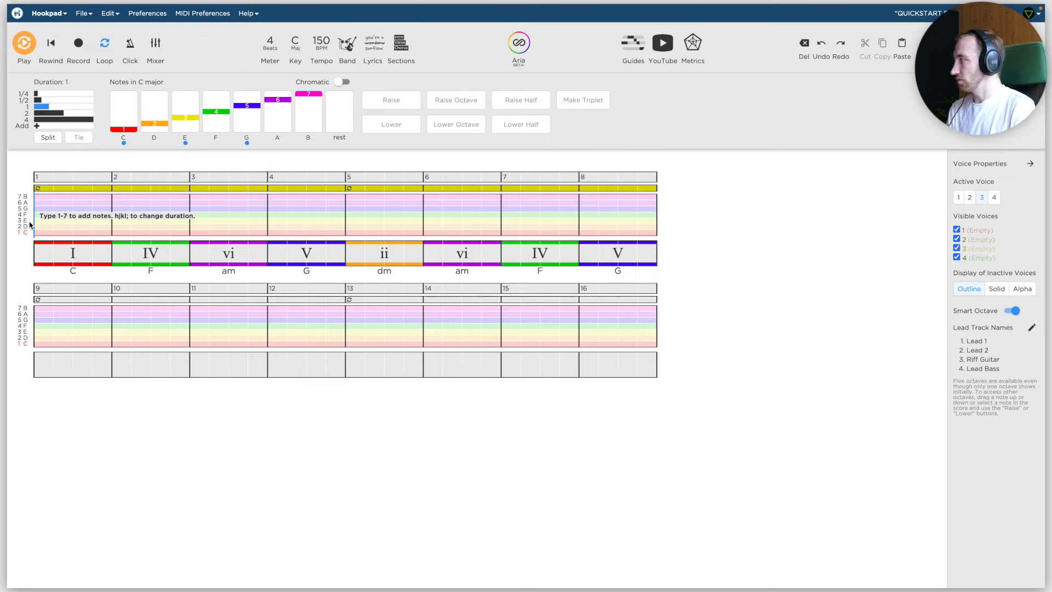
pyautogui.press('1')
pyautogui.press('2')
pyautogui.press('3')
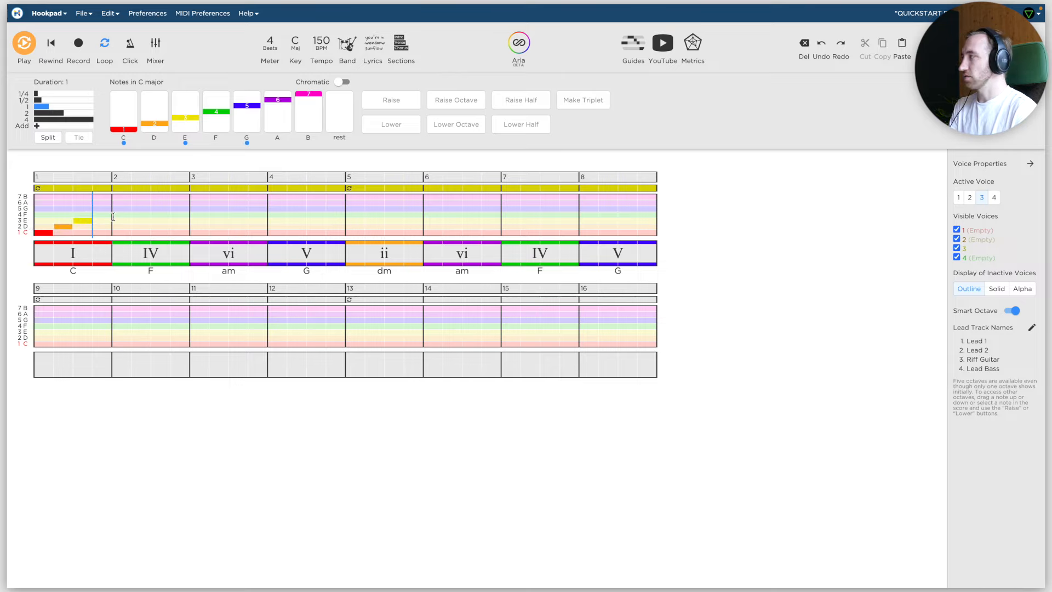
pyautogui.moveTo(104, 216); pyautogui.dragTo(41, 235)
pyautogui.press('Delete')
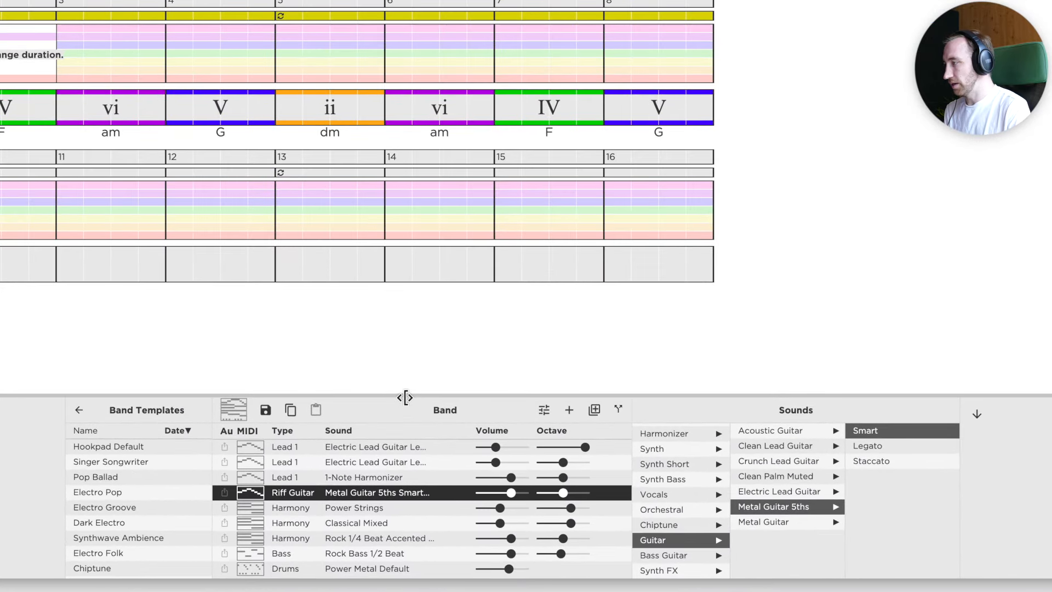
# Step: Enlarge the band's track list and mute the Rock 1/4 Beat Accented guitar harmony track
pyautogui.moveTo(433, 449); pyautogui.dragTo(433, 449)
pyautogui.moveTo(405, 395); pyautogui.dragTo(403, 340)
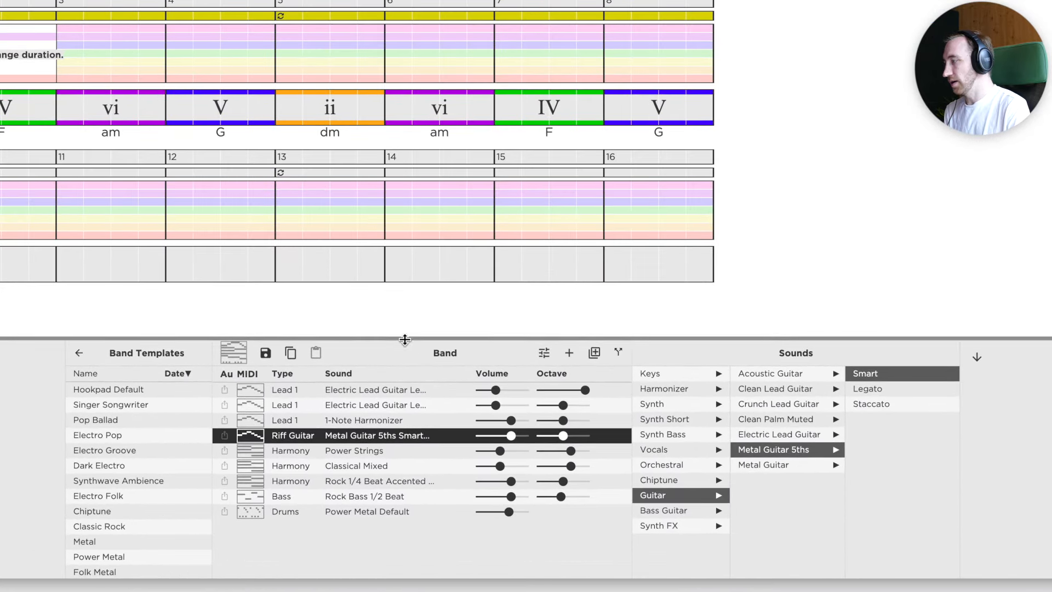
pyautogui.click(448, 485)
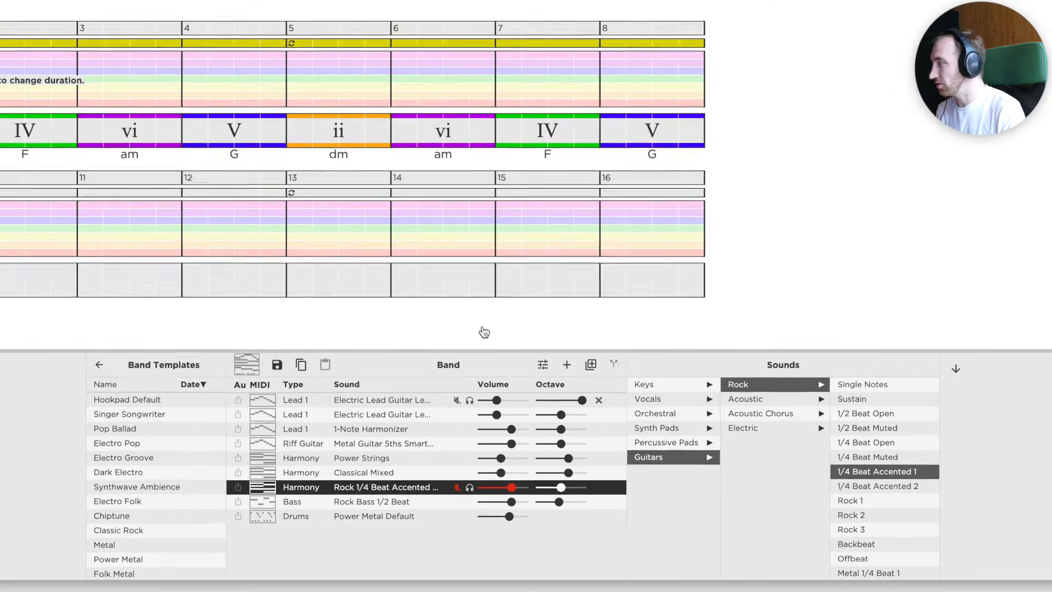
# Step: Start the riff in voice 3, the Riff Guitar, with a half-beat C at the beginning of measure 1
pyautogui.click(483, 305)
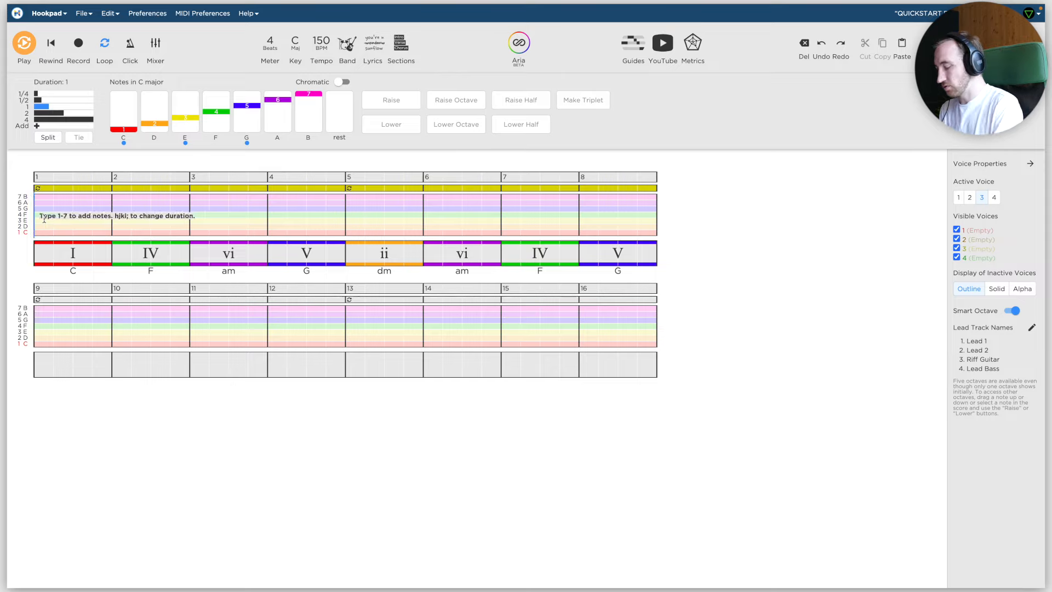
pyautogui.press('1')
pyautogui.click(42, 232)
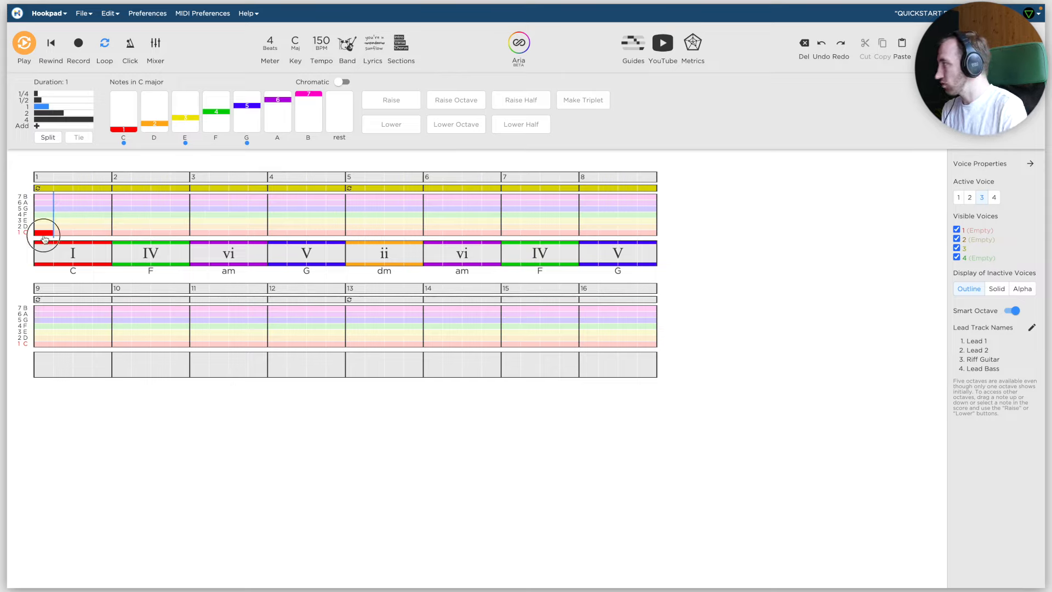
pyautogui.moveTo(51, 232); pyautogui.dragTo(44, 233)
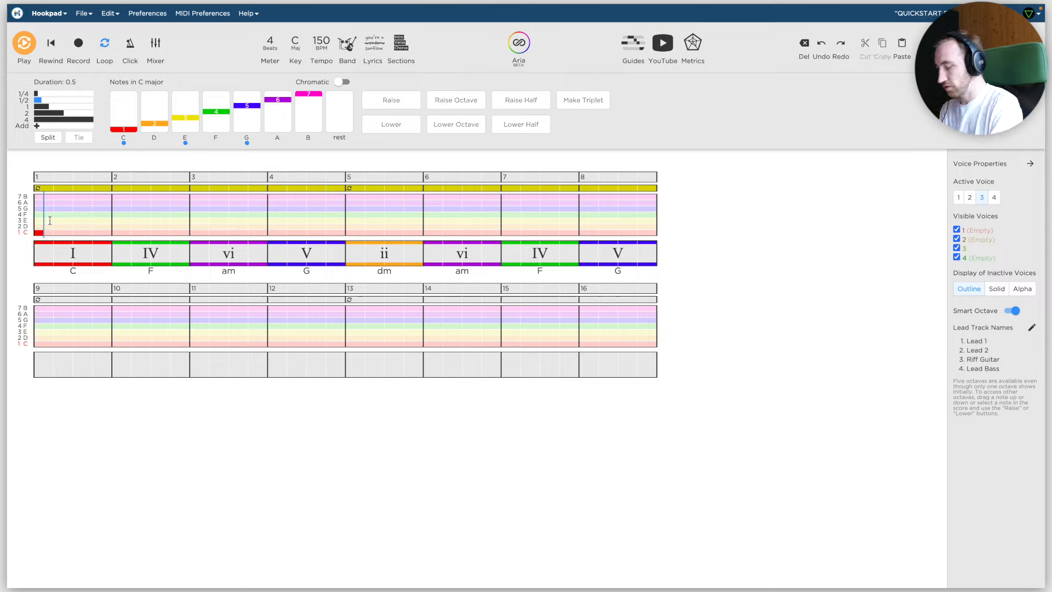
# Step: Fill measure 1 with quarter-beat notes C C E D C C E D C C, a half-beat C, and two quarter-beat Cs
pyautogui.press('1')
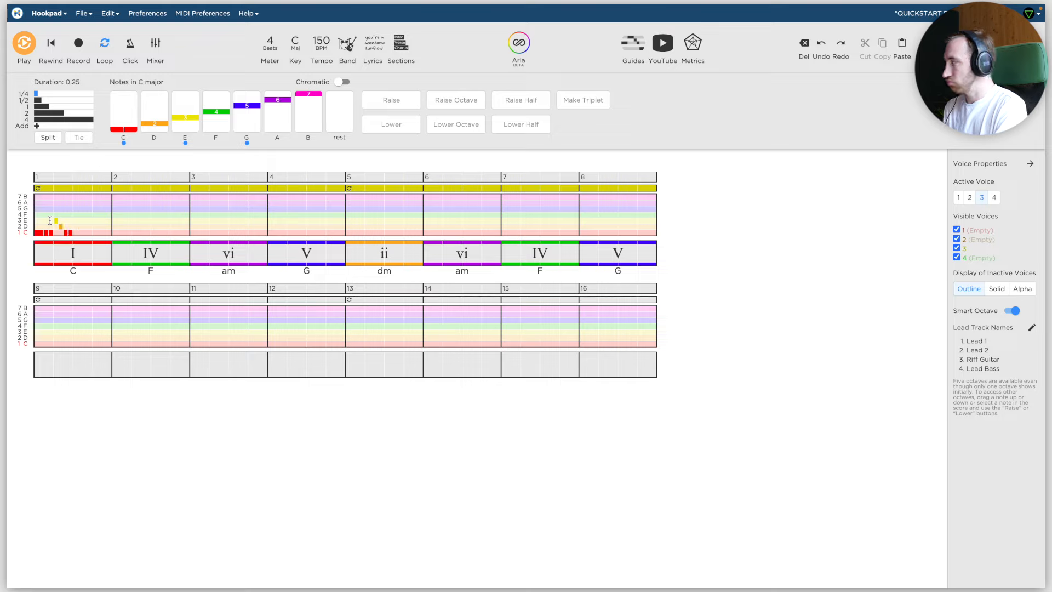
pyautogui.press('3')
pyautogui.press('1')
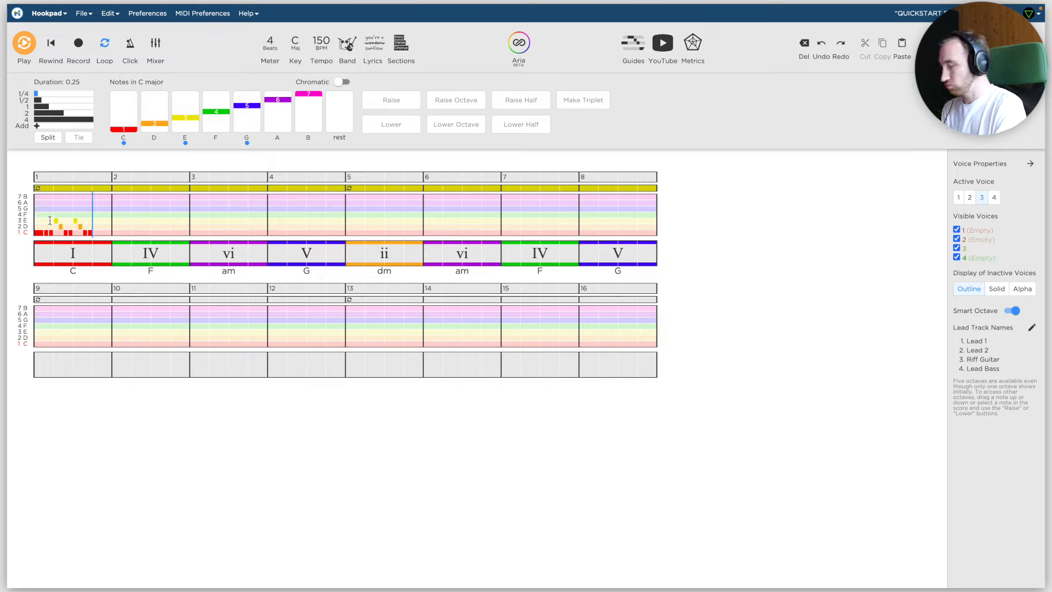
pyautogui.press('1')
pyautogui.press('1')
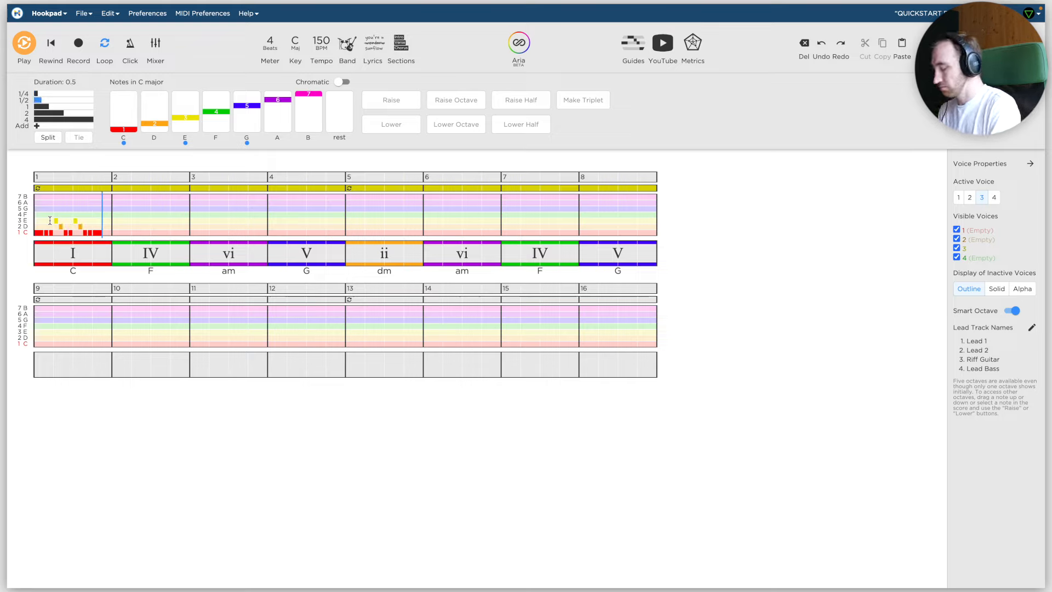
pyautogui.press('q')
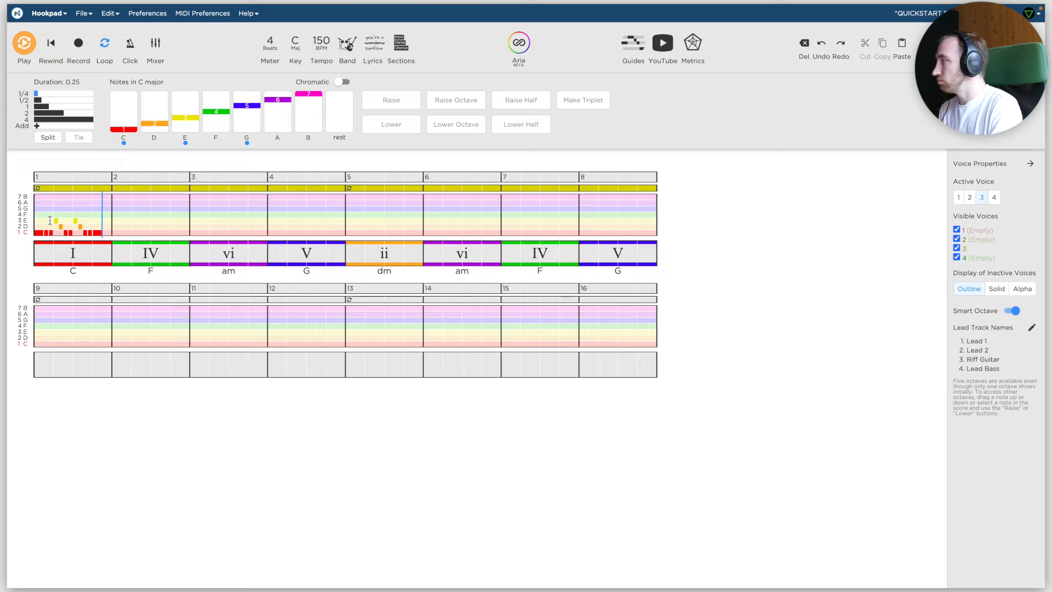
pyautogui.press('1')
pyautogui.press('1')
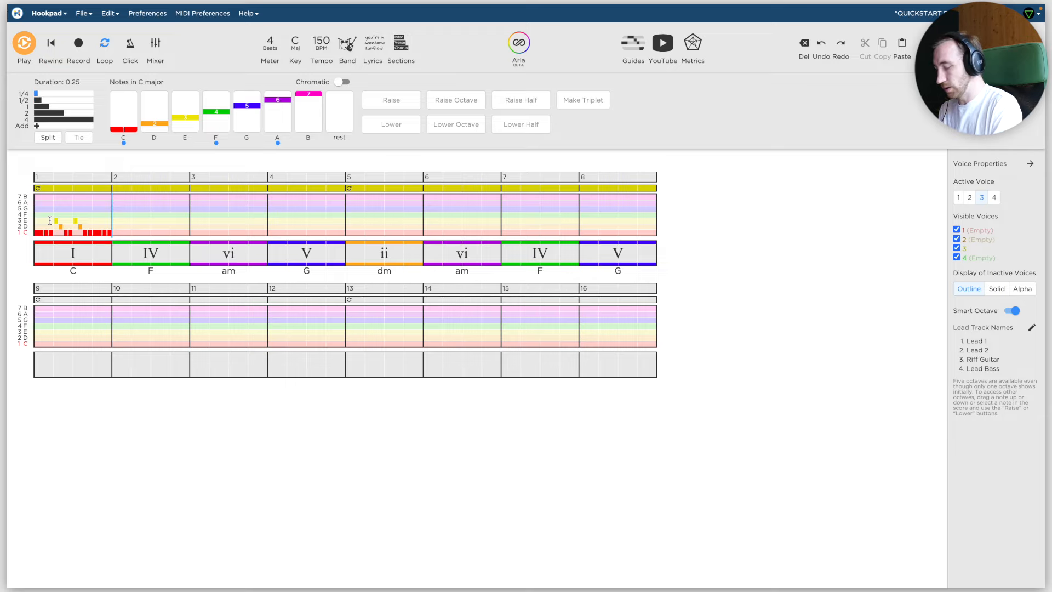
# Step: Fill measure 2 of the Riff Guitar voice with quarter-beat F notes under the IV chord
pyautogui.press('4')
pyautogui.press('4')
pyautogui.press('4')
pyautogui.press('4')
pyautogui.press('4')
pyautogui.press('4')
pyautogui.press('4')
pyautogui.press('4')
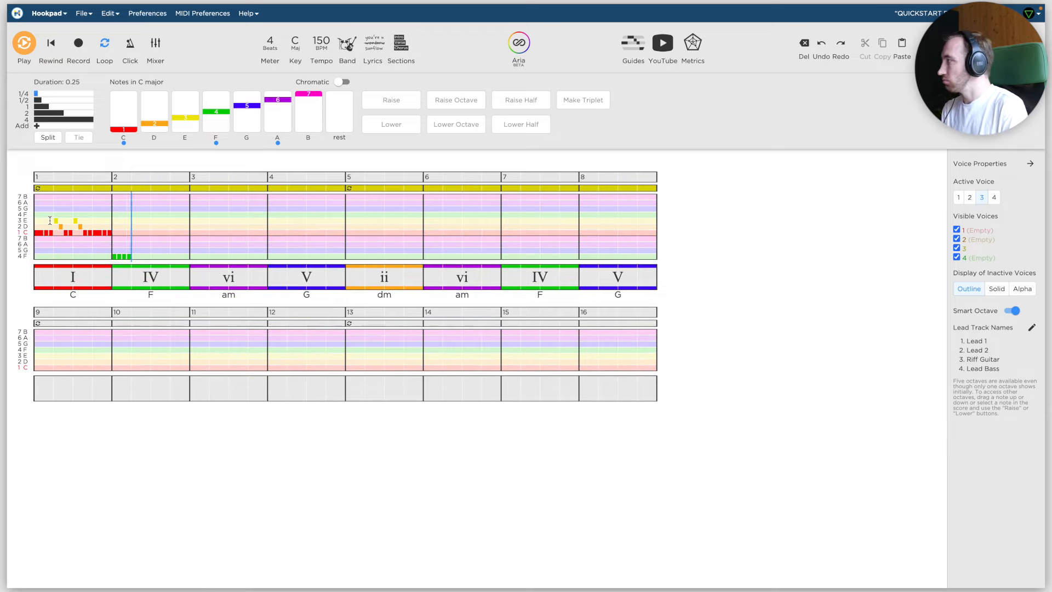
pyautogui.press('4')
pyautogui.press('4')
pyautogui.press('4')
pyautogui.press('4')
pyautogui.press('4')
pyautogui.press('4')
pyautogui.press('4')
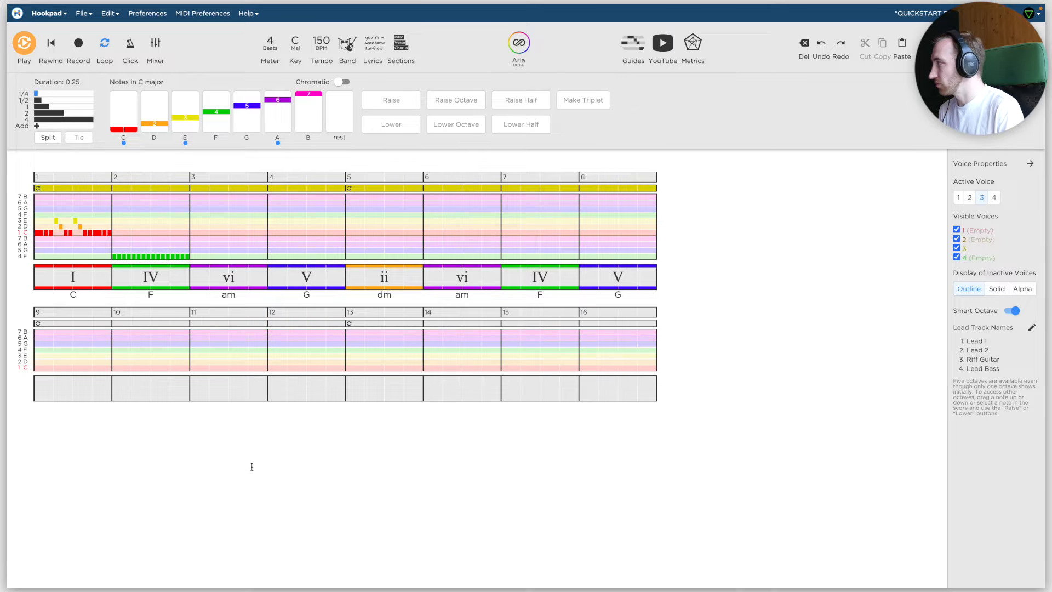
# Step: Play back the guitar riff in measures 1 and 2 with the band
pyautogui.press('space')
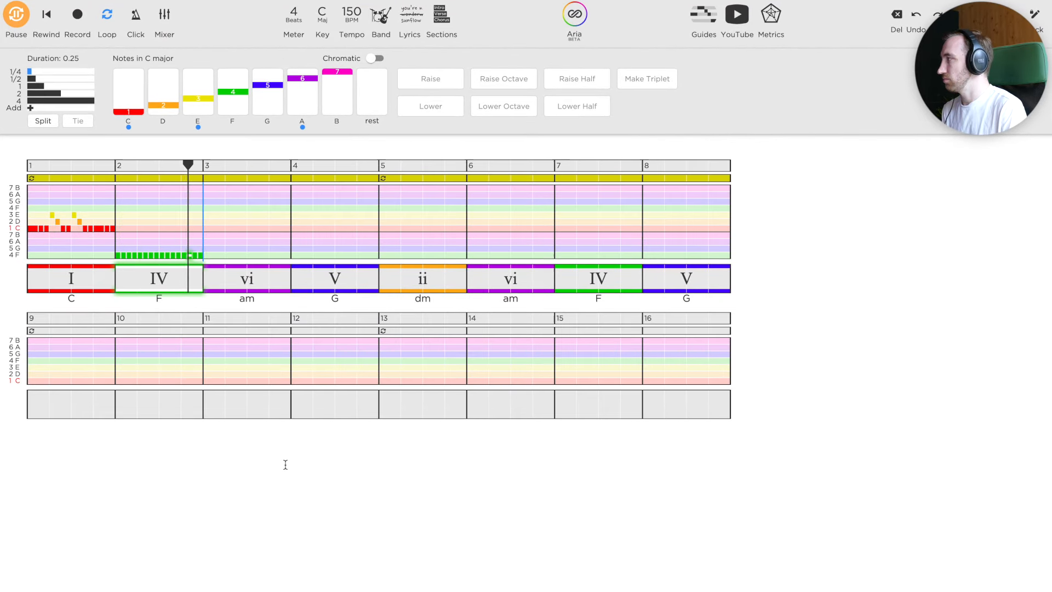
pyautogui.press('space')
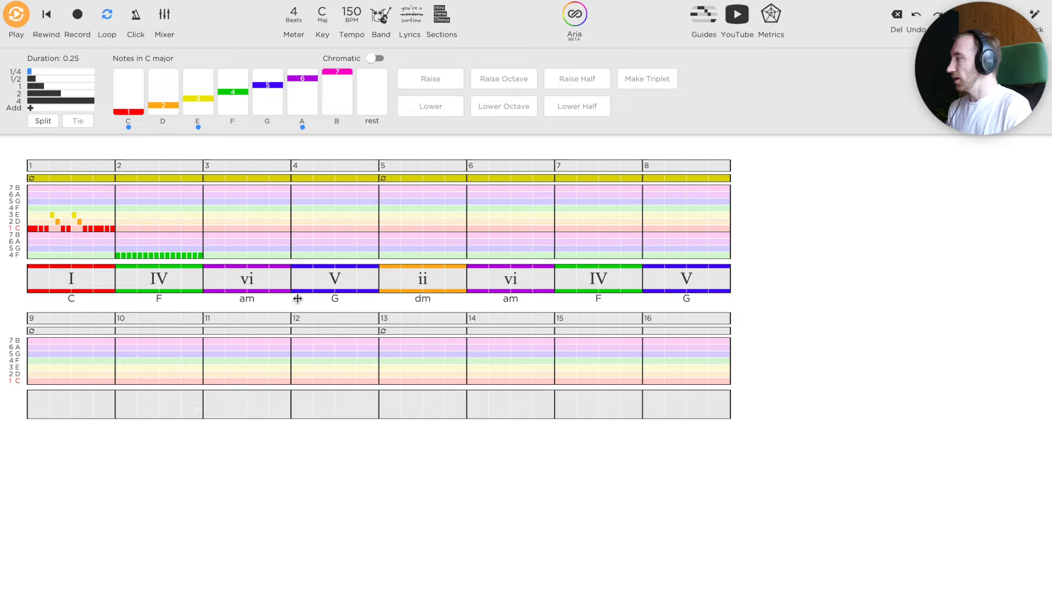
pyautogui.click(230, 232)
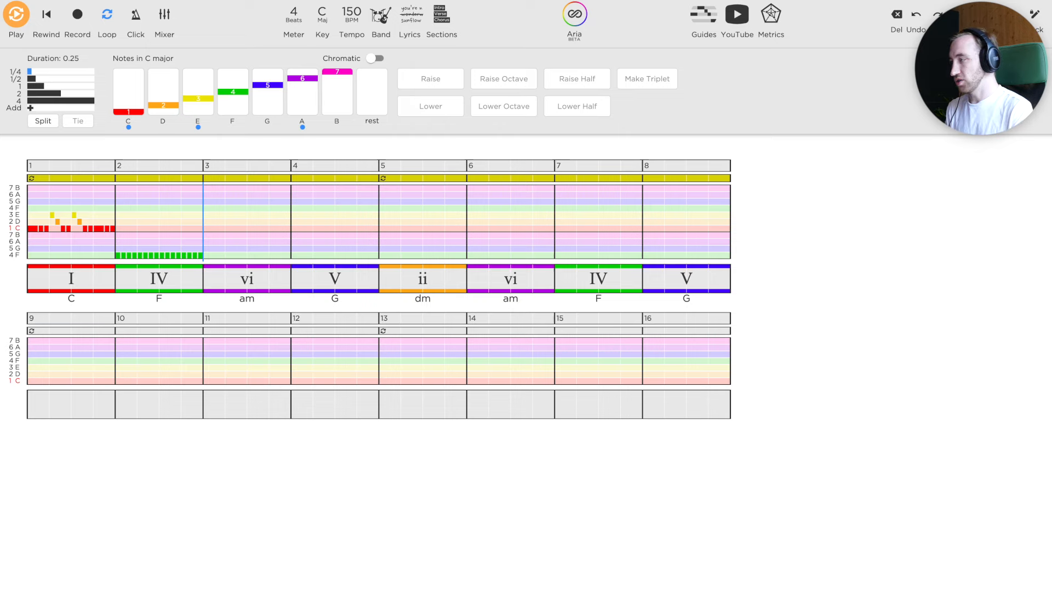
pyautogui.press('b')
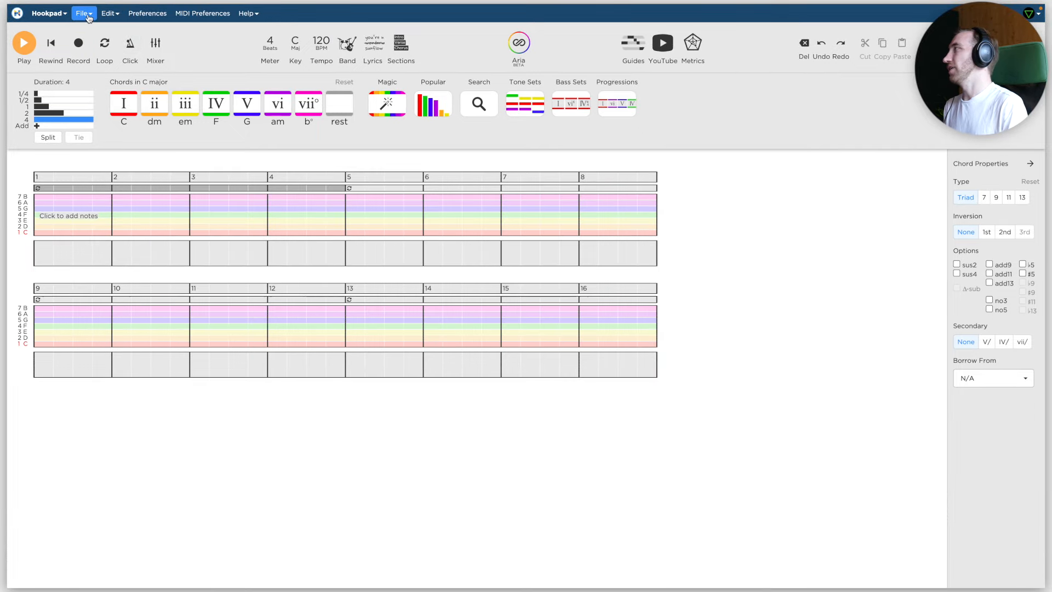
# Step: Create a new project from the Pop Rock template with full bands and no starting content, and show its section timeline
pyautogui.click(87, 17)
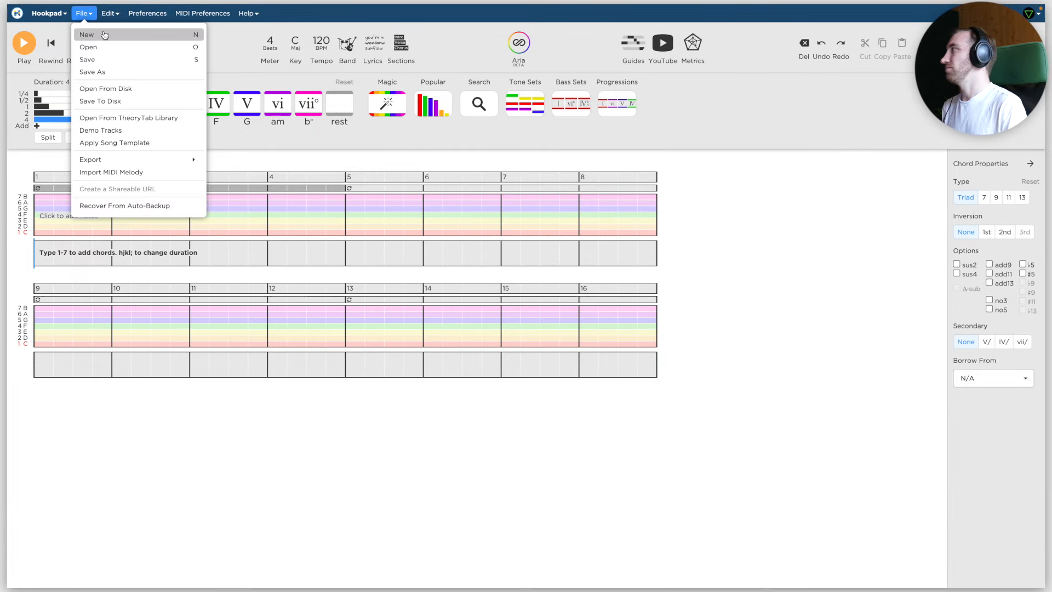
pyautogui.click(96, 33)
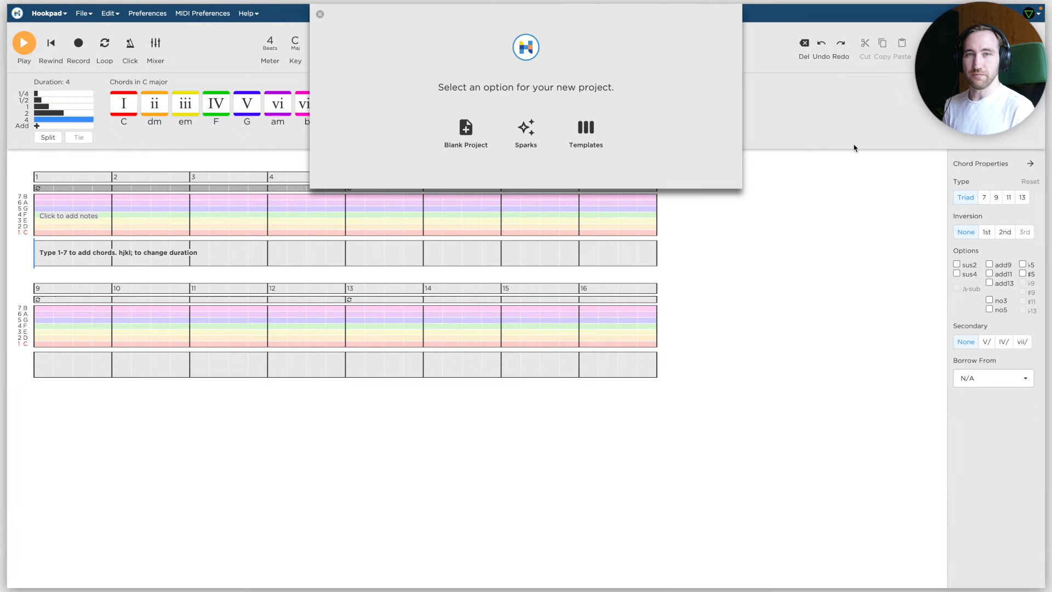
pyautogui.click(585, 131)
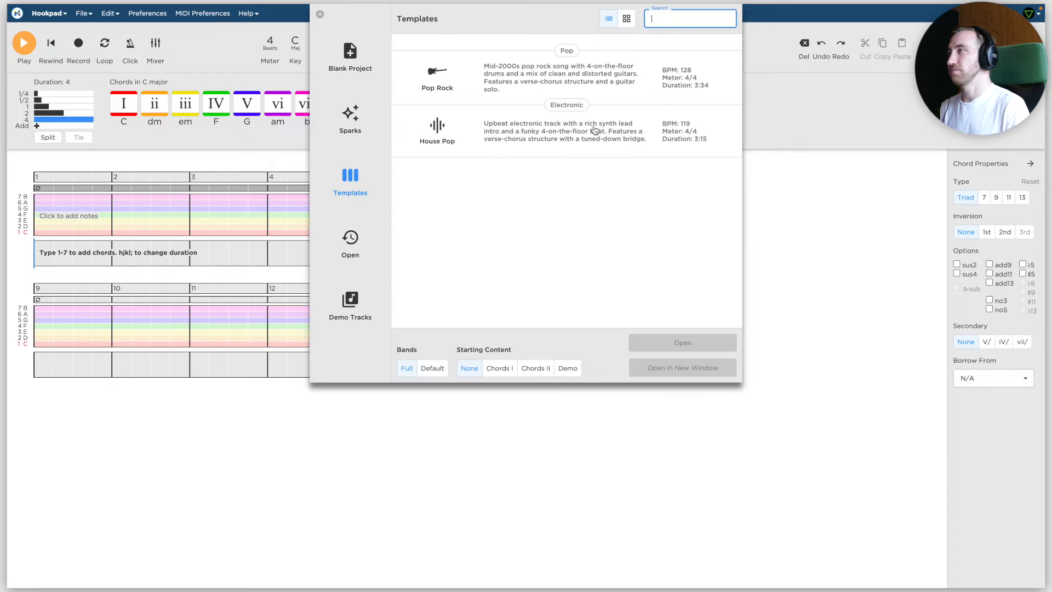
pyautogui.click(509, 79)
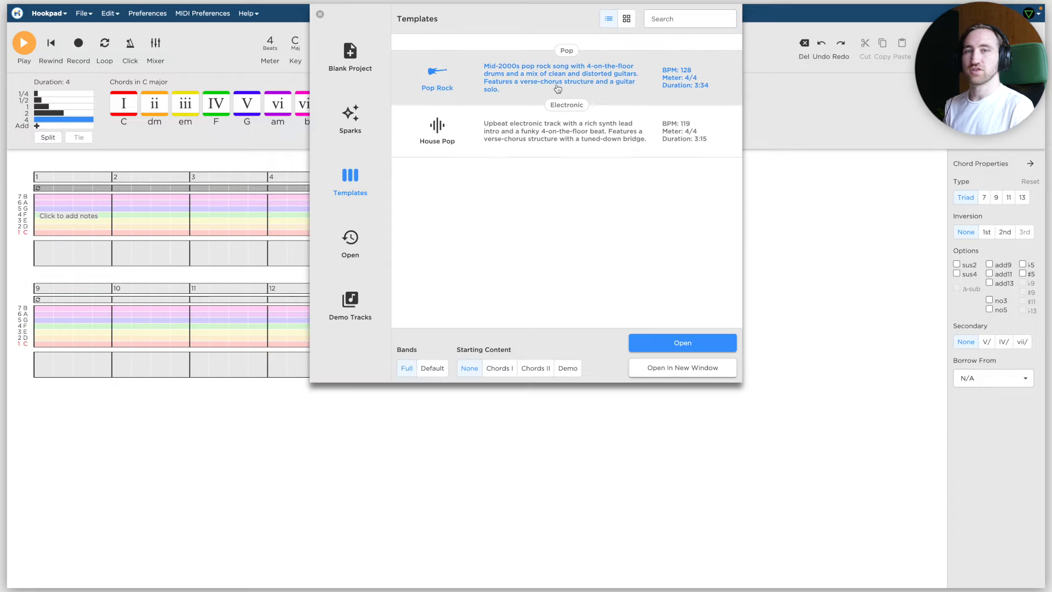
pyautogui.click(683, 343)
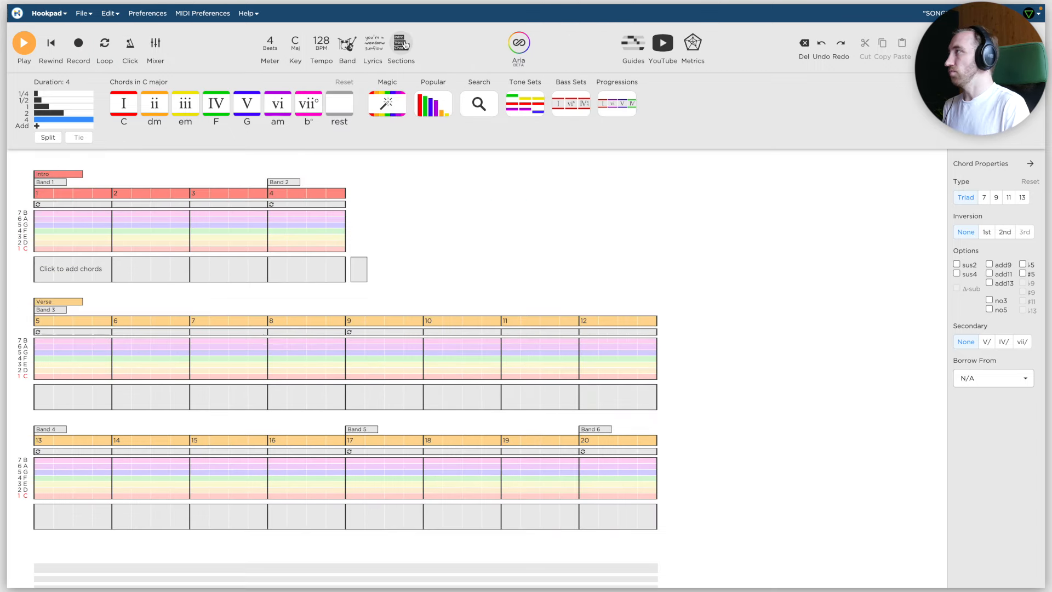
pyautogui.click(405, 45)
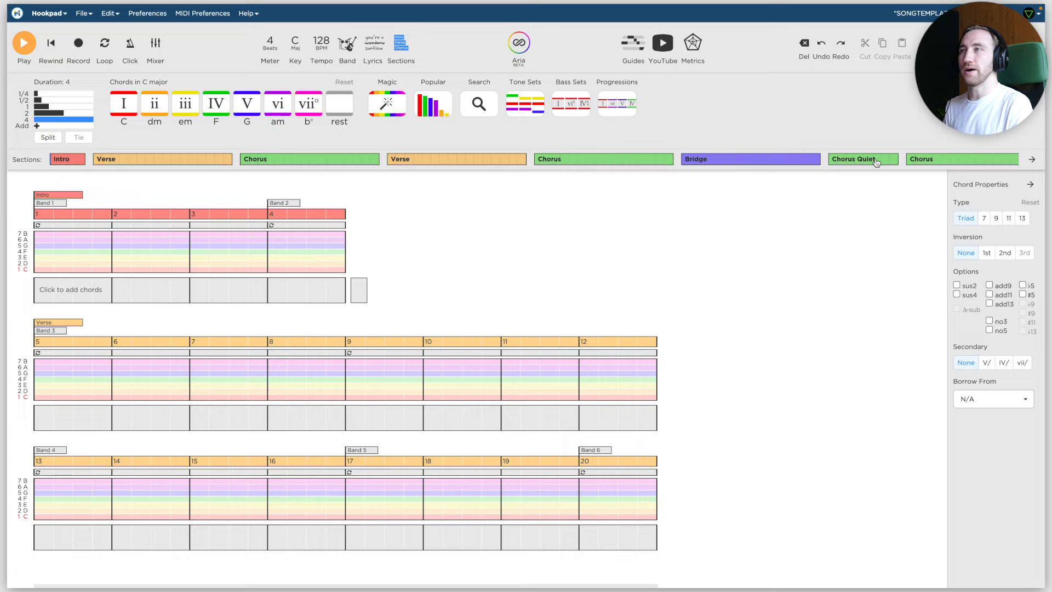
pyautogui.hscroll(3, 871, 162)
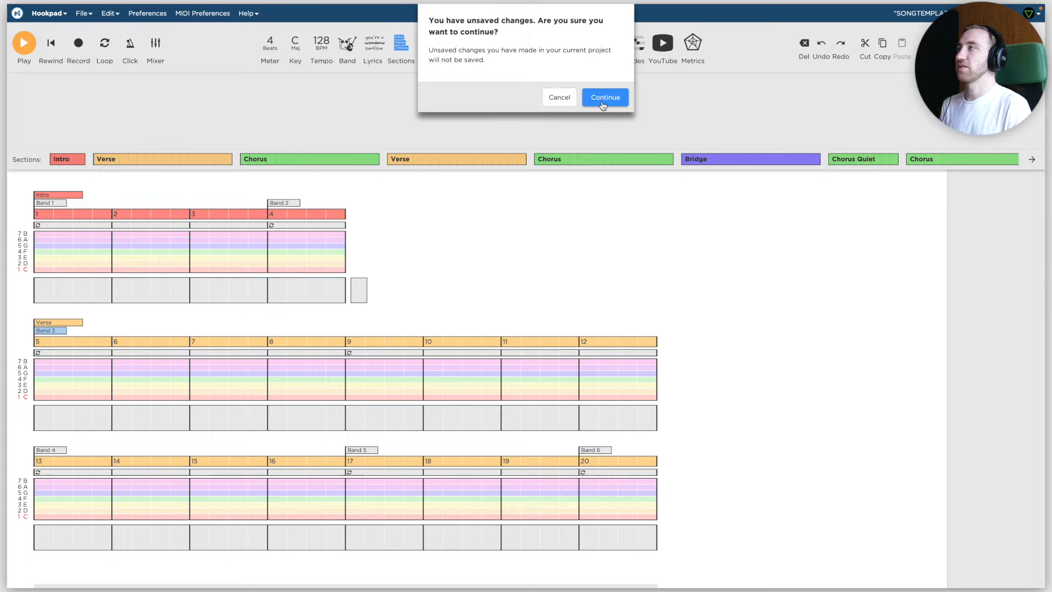
# Step: Replace the project with a new one from the Pop Rock template, using full bands and Chords I as starting content
pyautogui.click(603, 104)
pyautogui.click(586, 127)
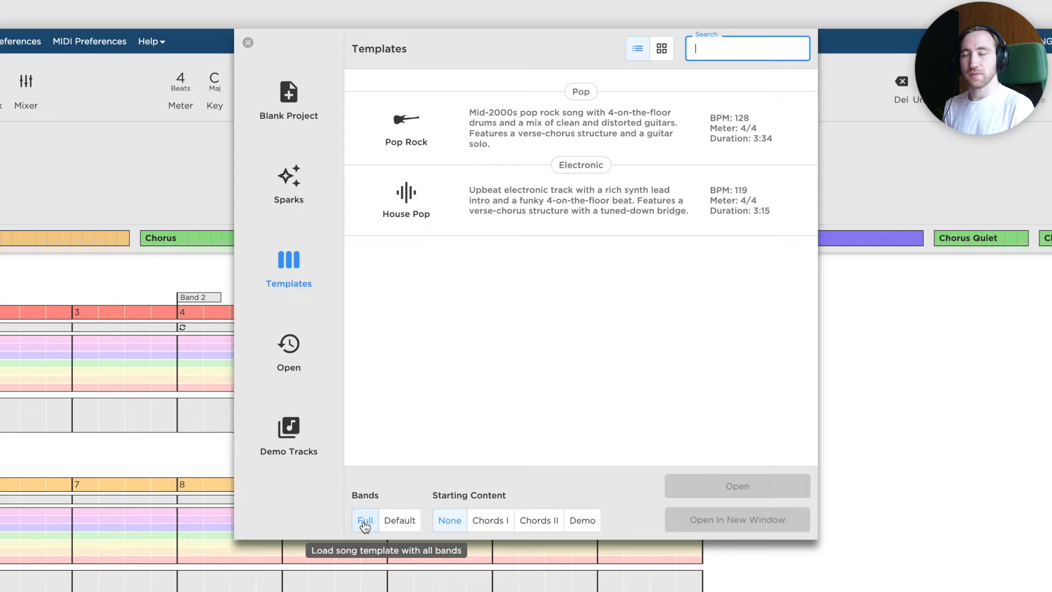
pyautogui.click(399, 524)
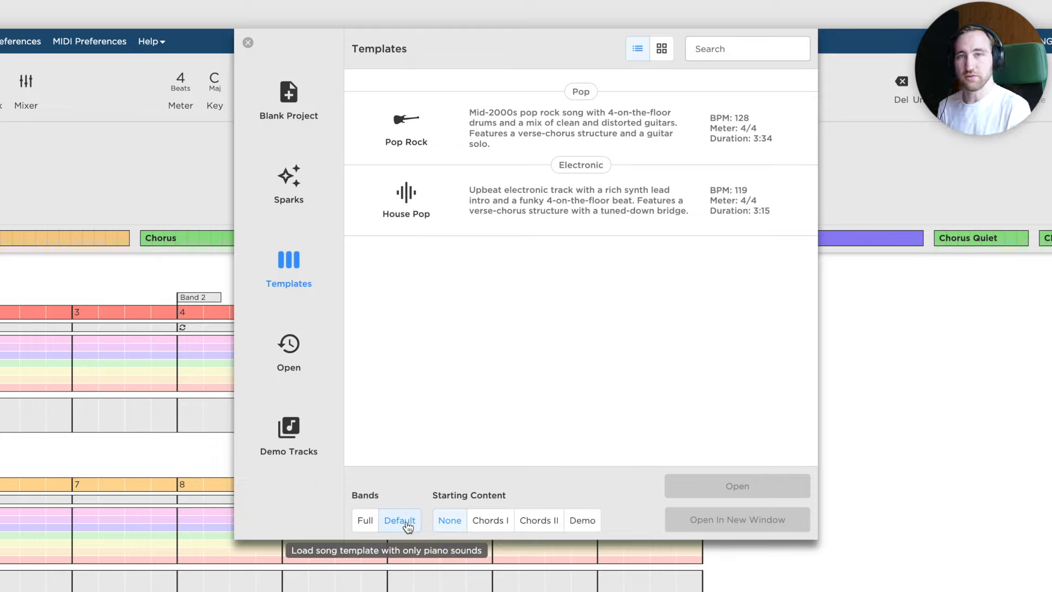
pyautogui.click(364, 521)
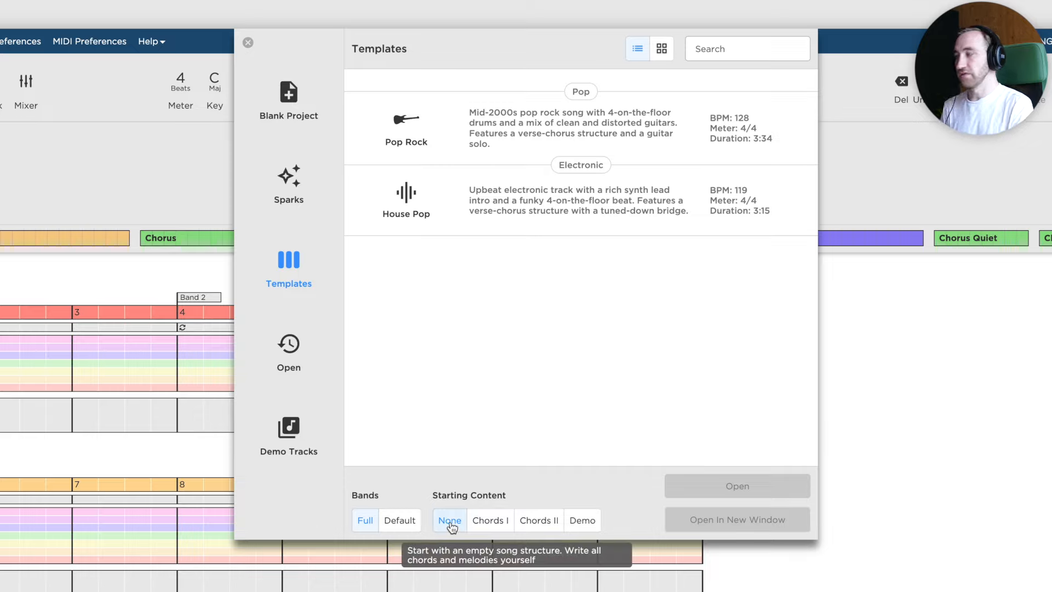
pyautogui.click(493, 522)
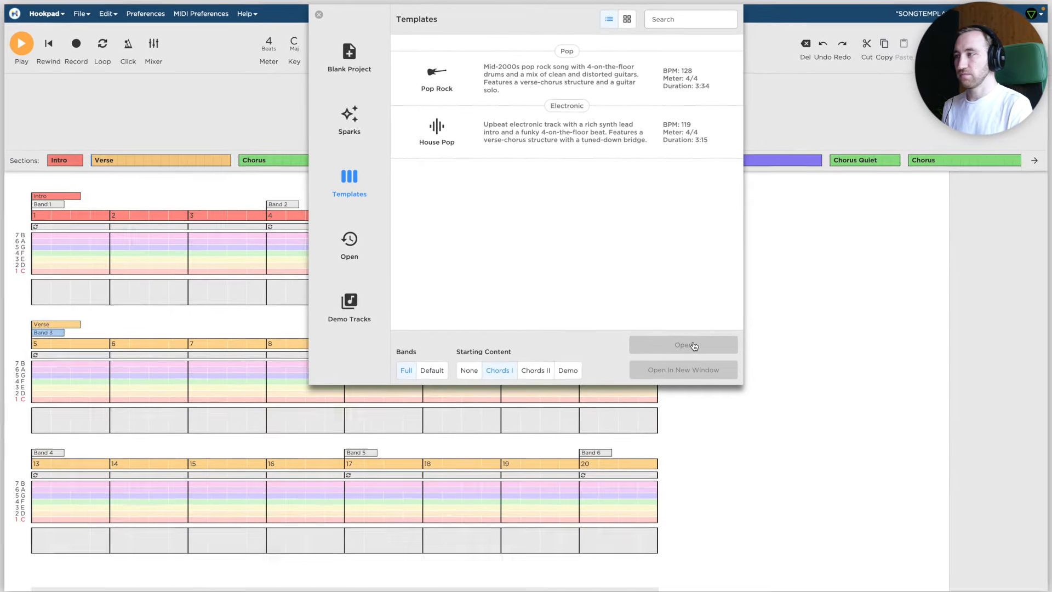
pyautogui.click(737, 486)
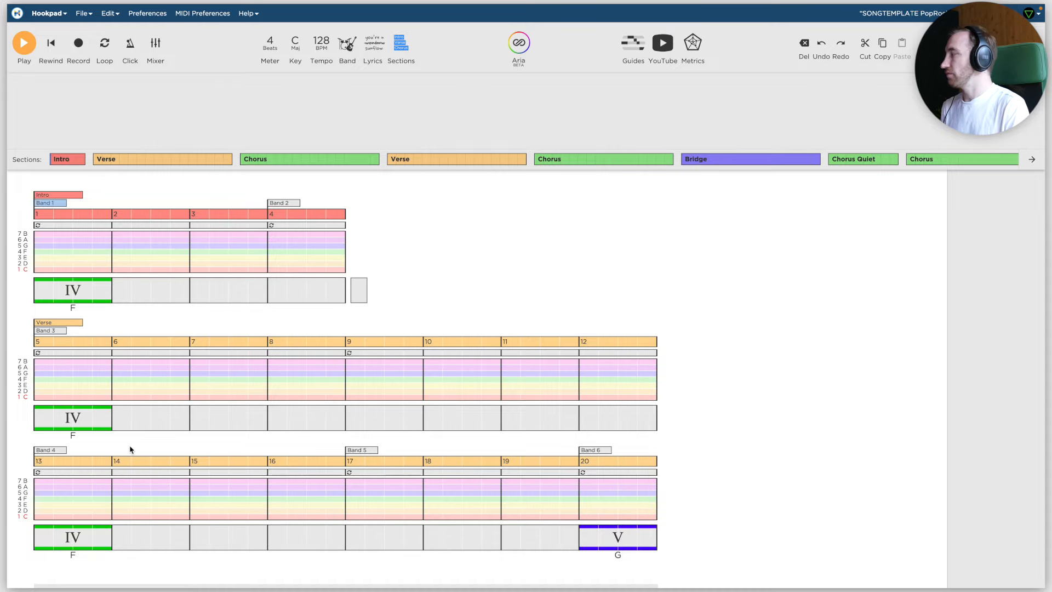
# Step: Play back the beginnings of the first Verse, the first Chorus and the Bridge in the template
pyautogui.scroll(-3, 130, 447)
pyautogui.scroll(3, 129, 450)
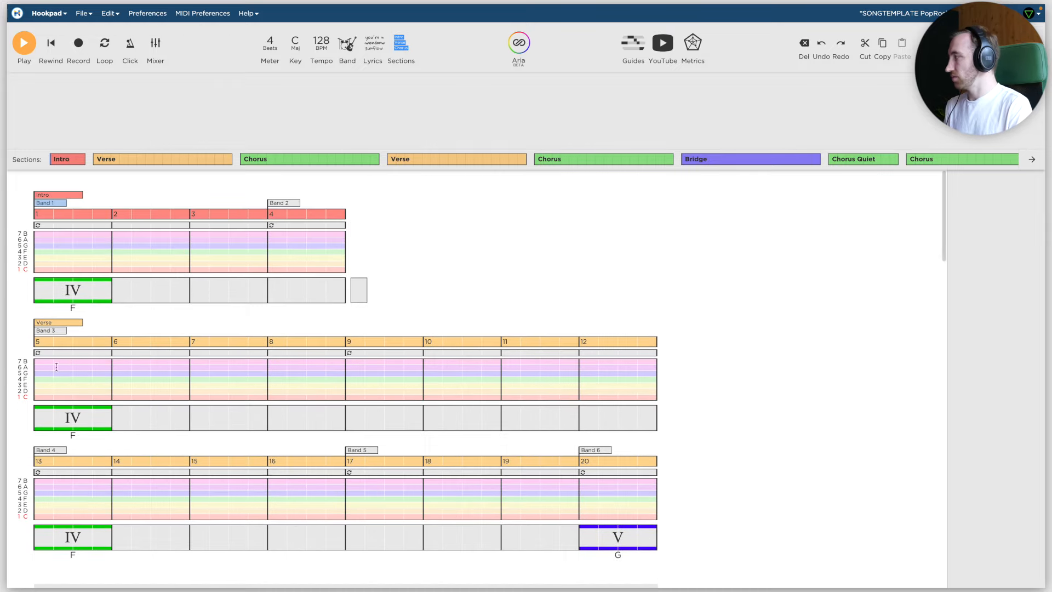
pyautogui.click(202, 159)
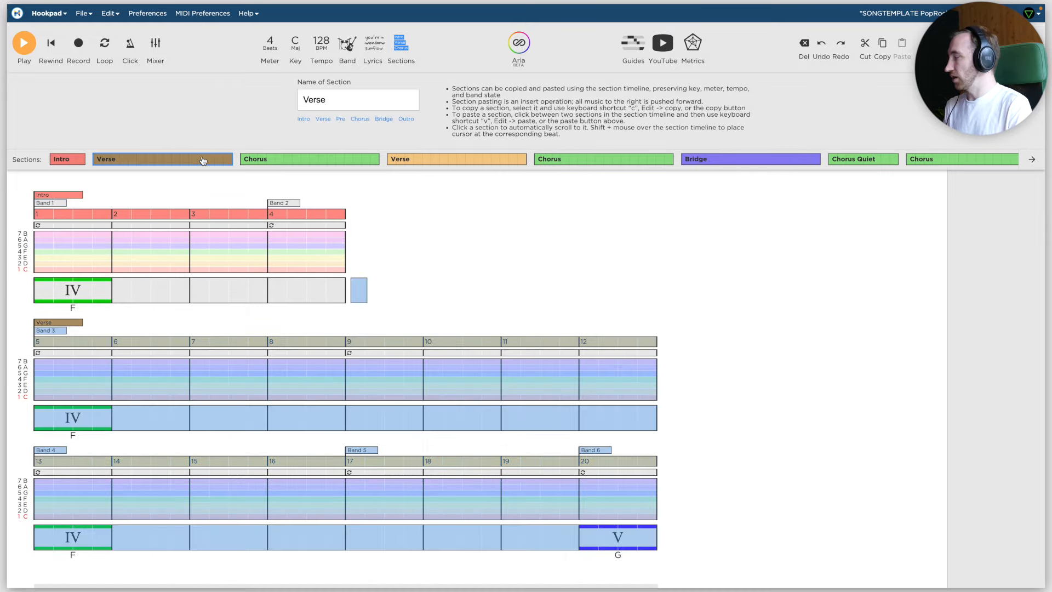
pyautogui.press('space')
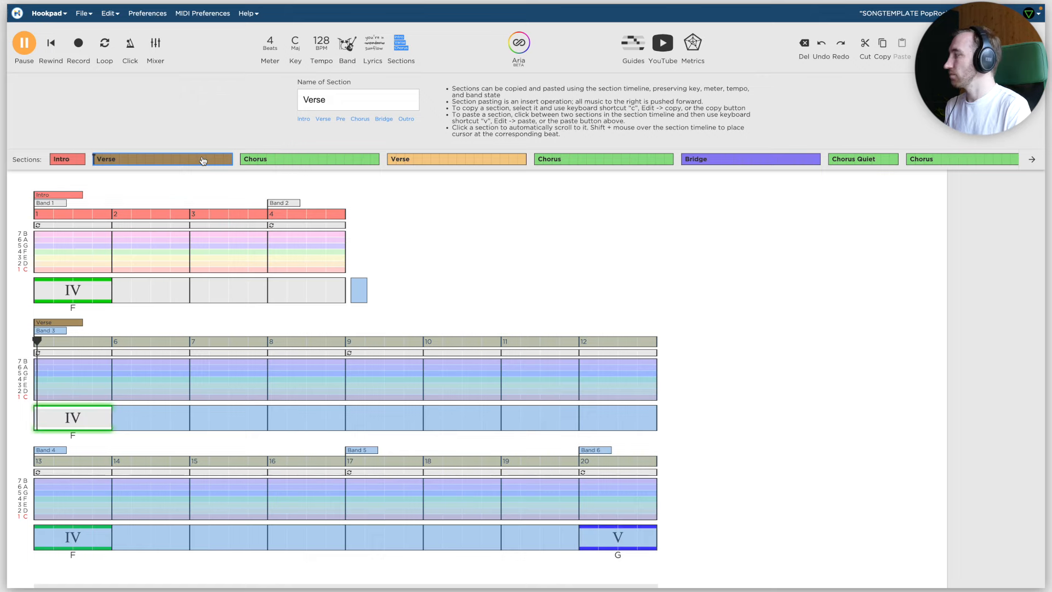
pyautogui.press('space')
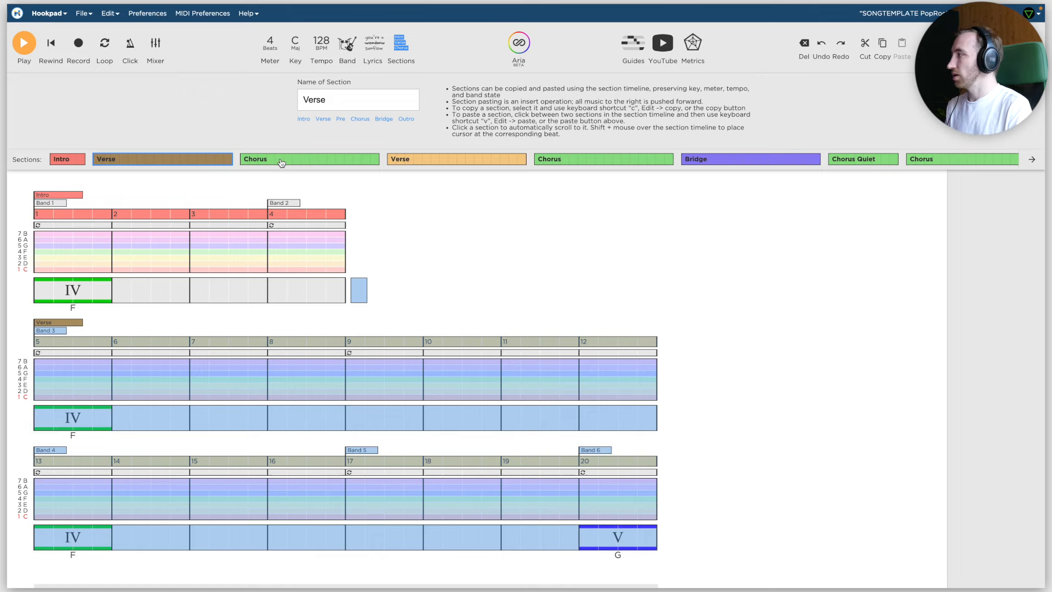
pyautogui.click(279, 161)
pyautogui.press('space')
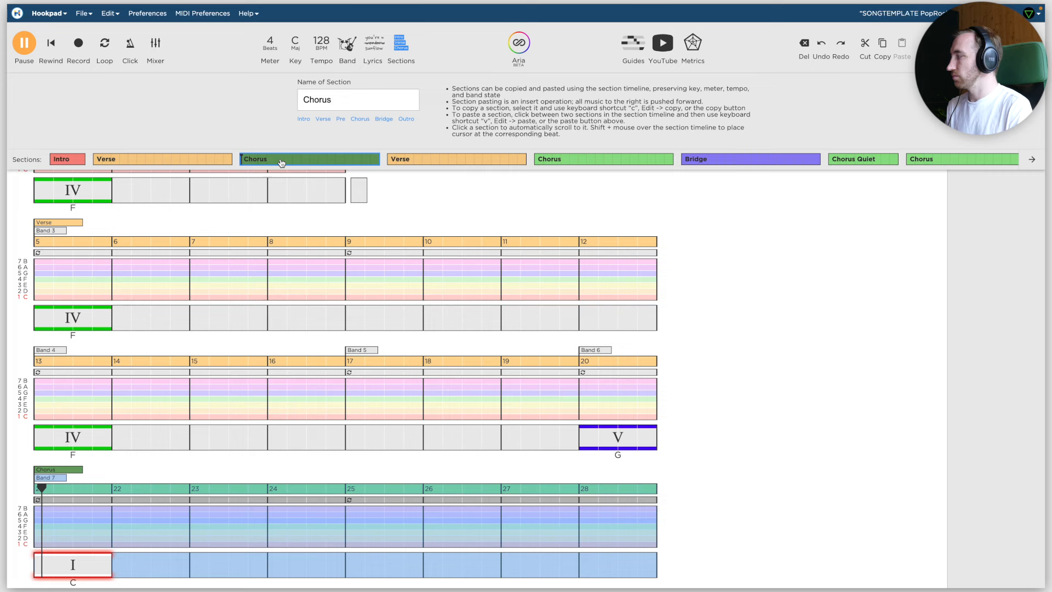
pyautogui.press('space')
pyautogui.click(734, 160)
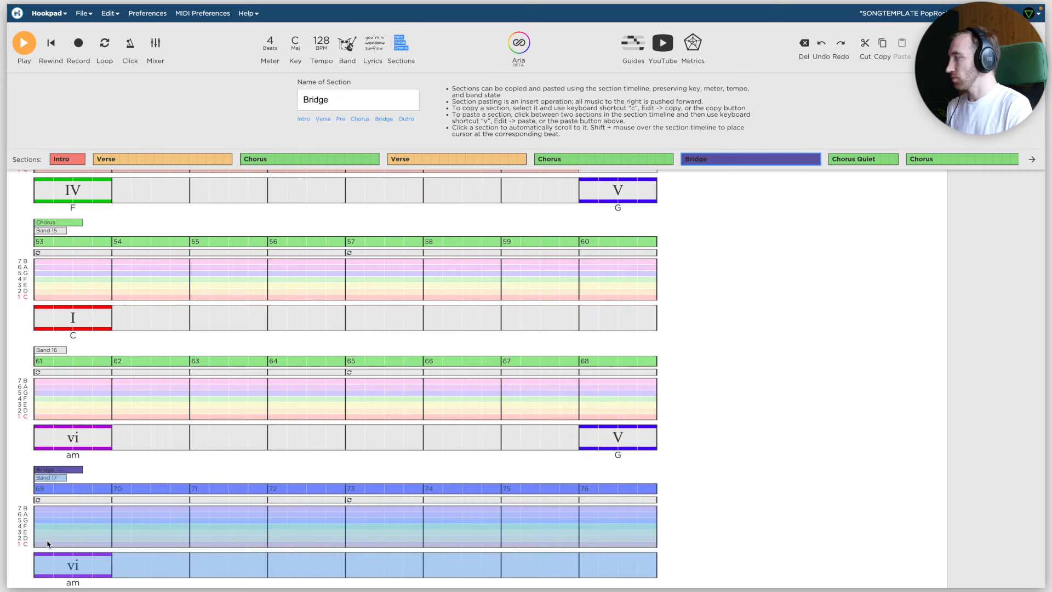
pyautogui.press('space')
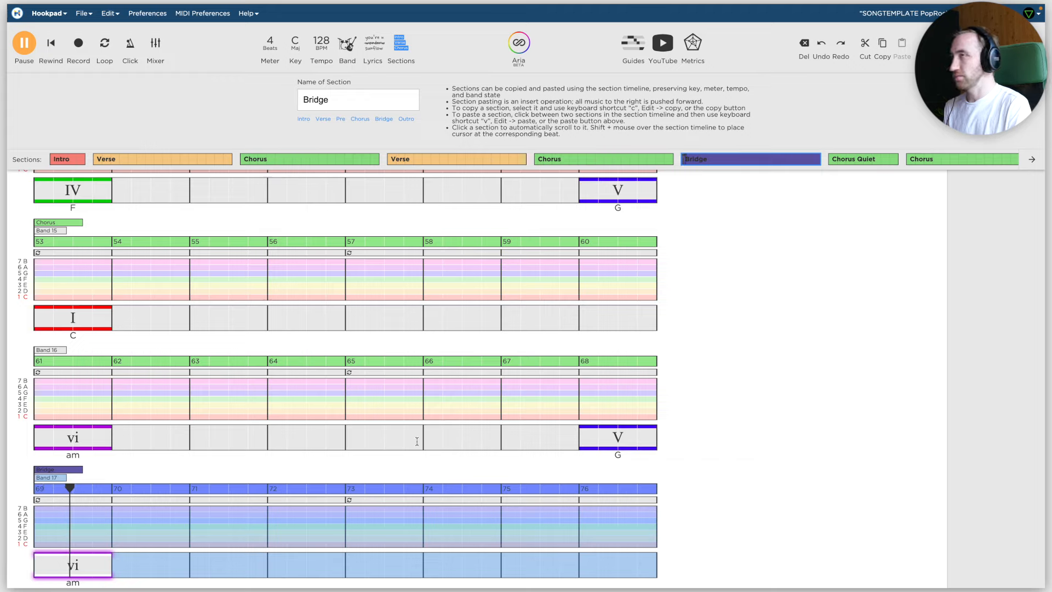
pyautogui.press('space')
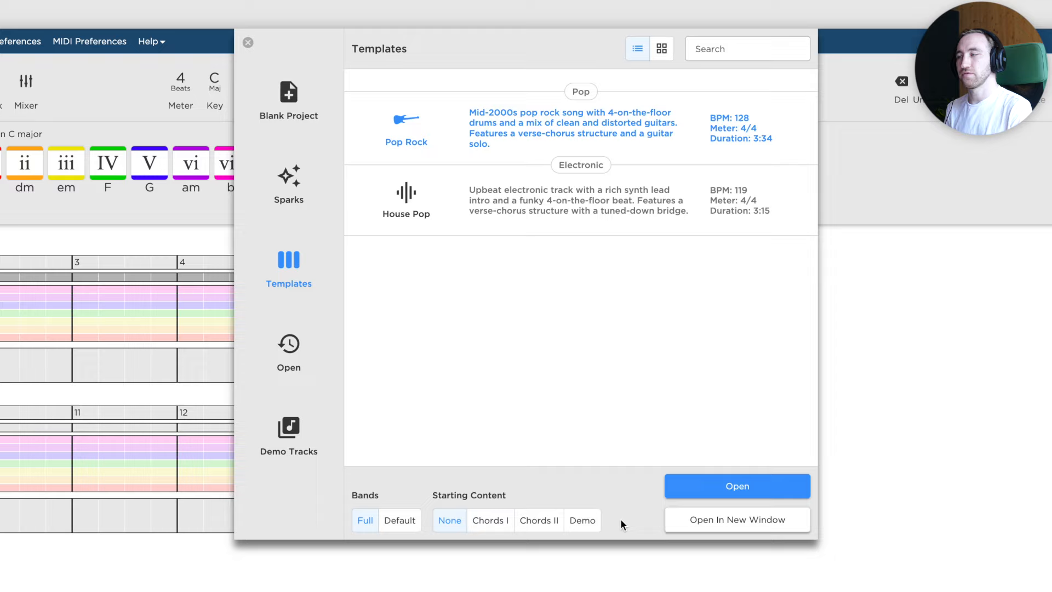
# Step: Open the Pop Rock template with full bands and the Demo starting content
pyautogui.click(542, 521)
pyautogui.click(584, 524)
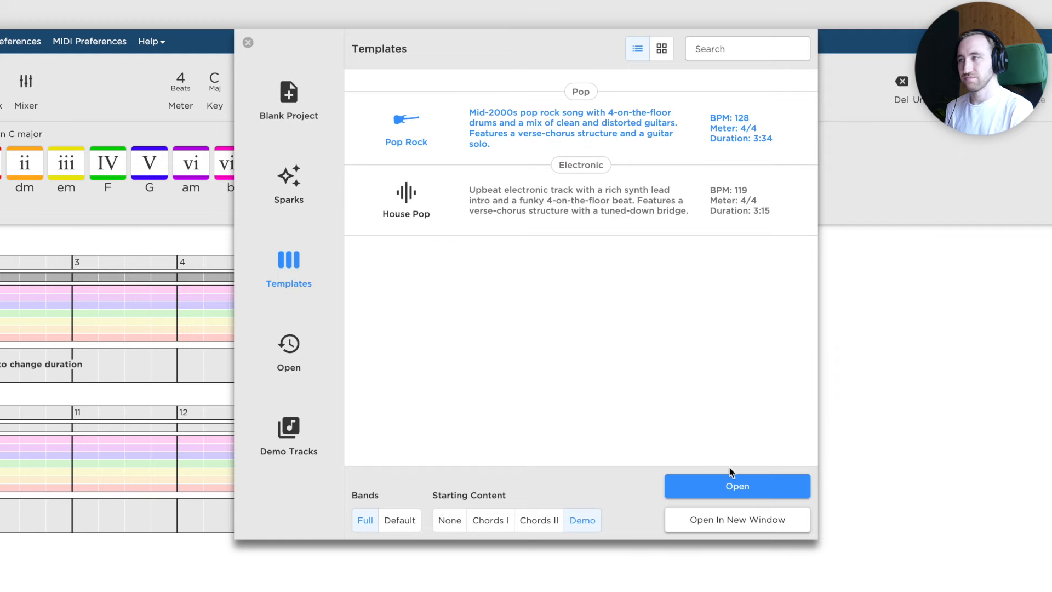
pyautogui.click(730, 485)
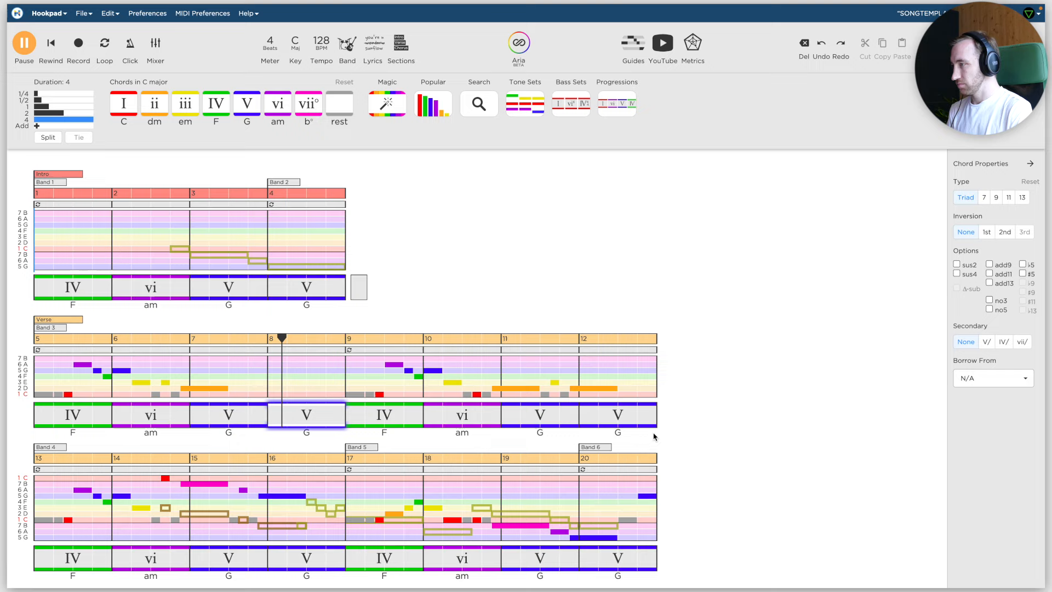
# Step: Play back the demo song from the end of the verse, near measure 20, into the chorus
pyautogui.click(579, 490)
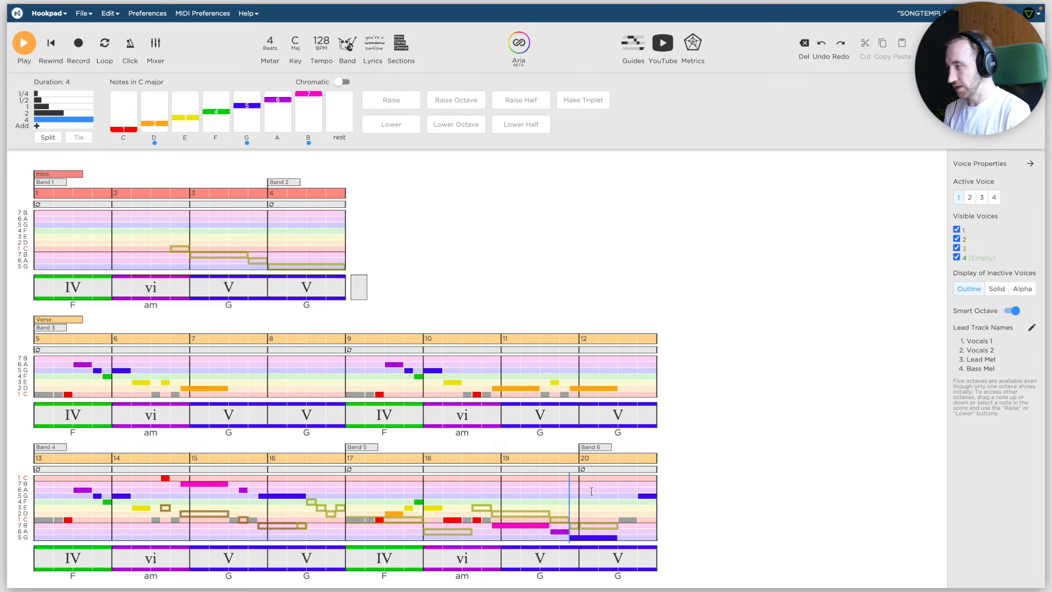
pyautogui.press('space')
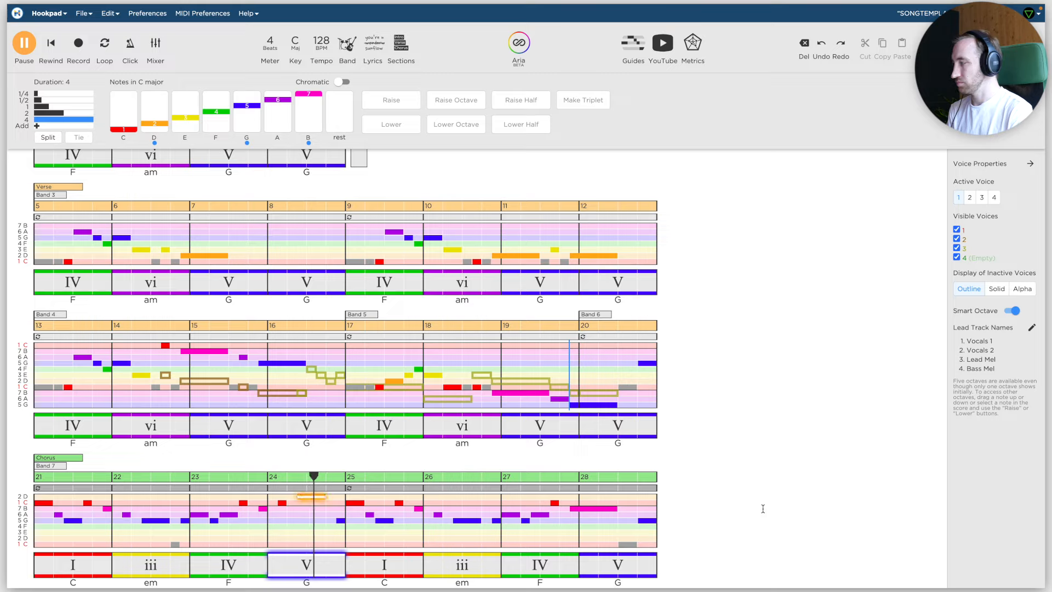
pyautogui.press('space')
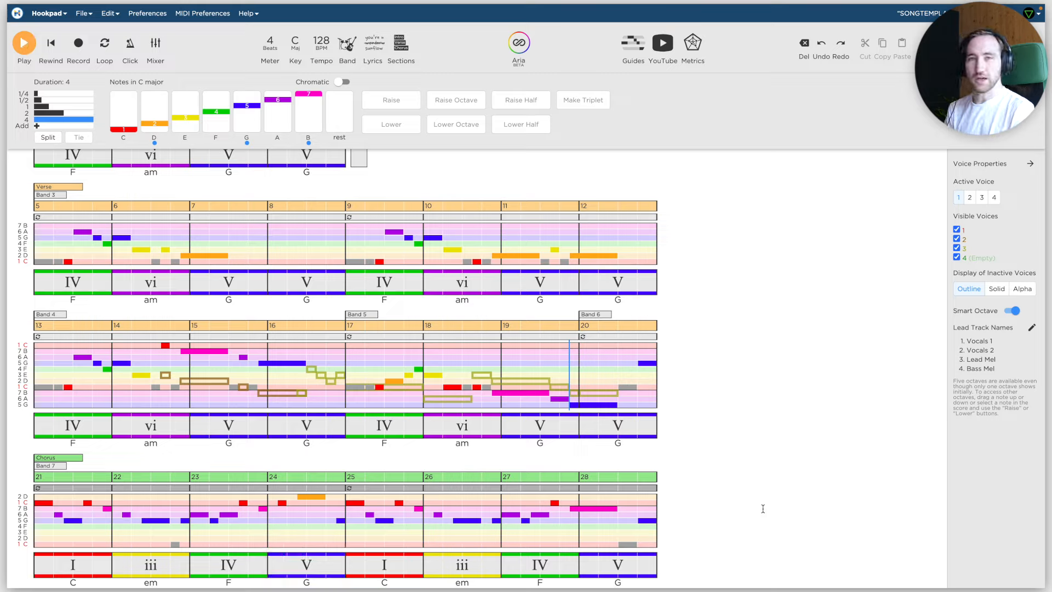